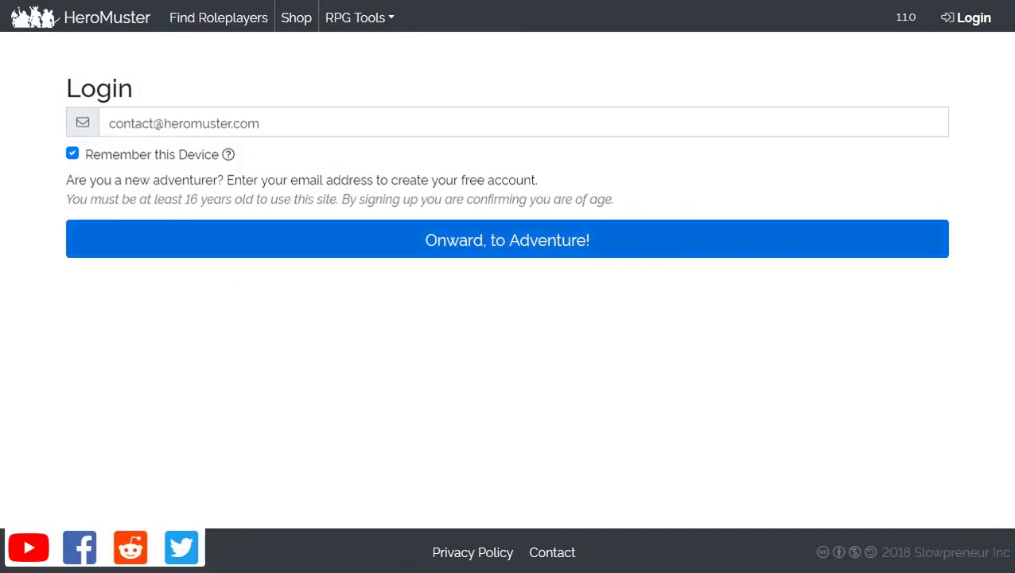
Log in to HeroMuster with the contact e-mail address by requesting a verification email and confirming the account from that message.
click(648, 248)
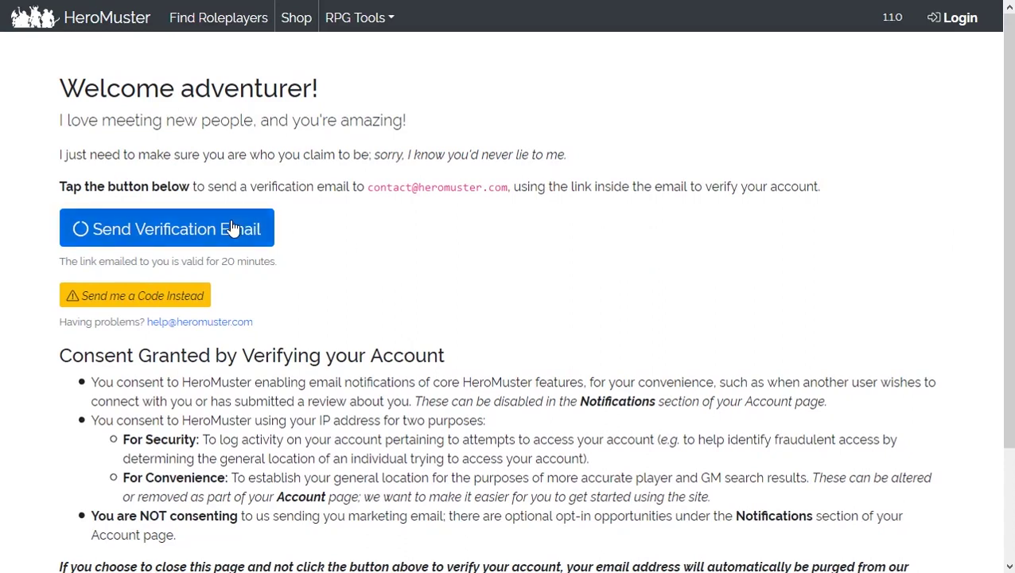
click(231, 228)
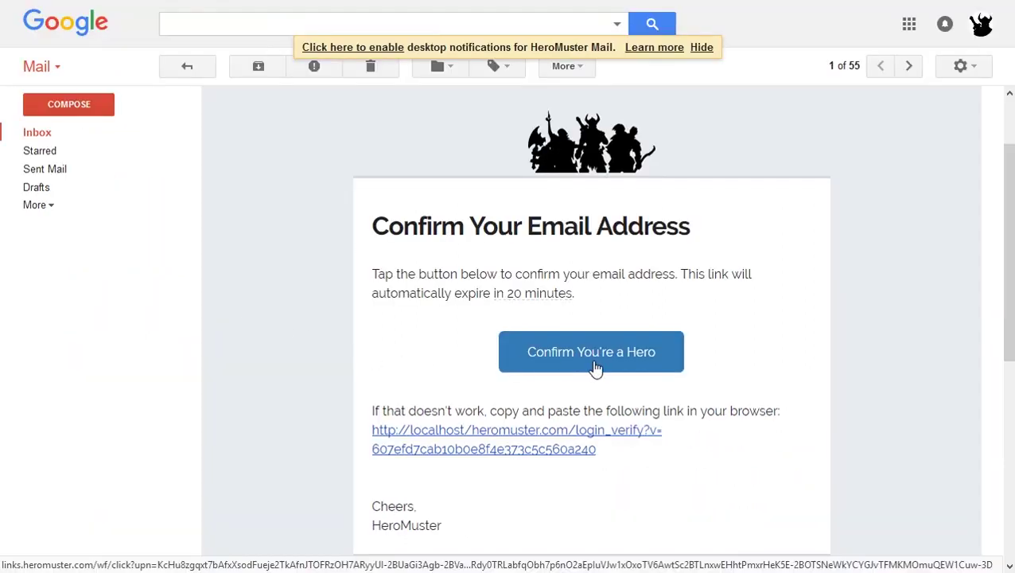
click(596, 367)
Save the level 1 Battle Mage: Cold sheet for Frisa as a new character on the Open Legend site.
click(457, 18)
click(465, 54)
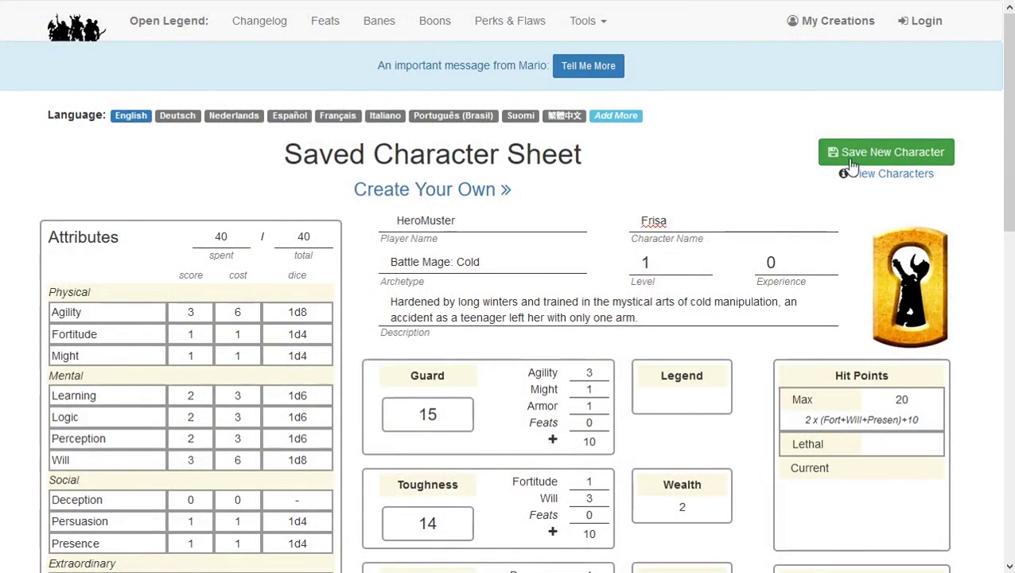
click(845, 162)
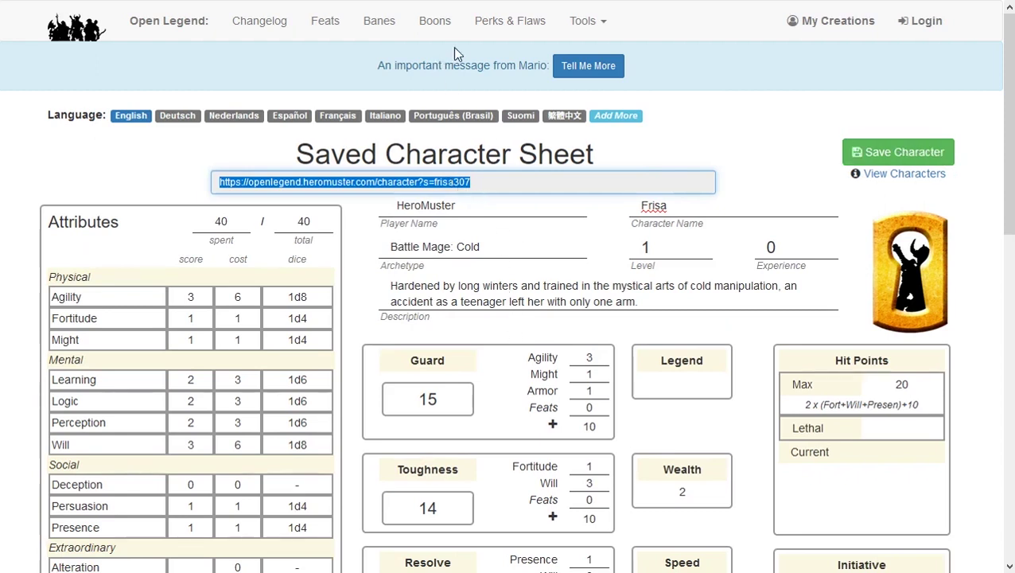
click(745, 118)
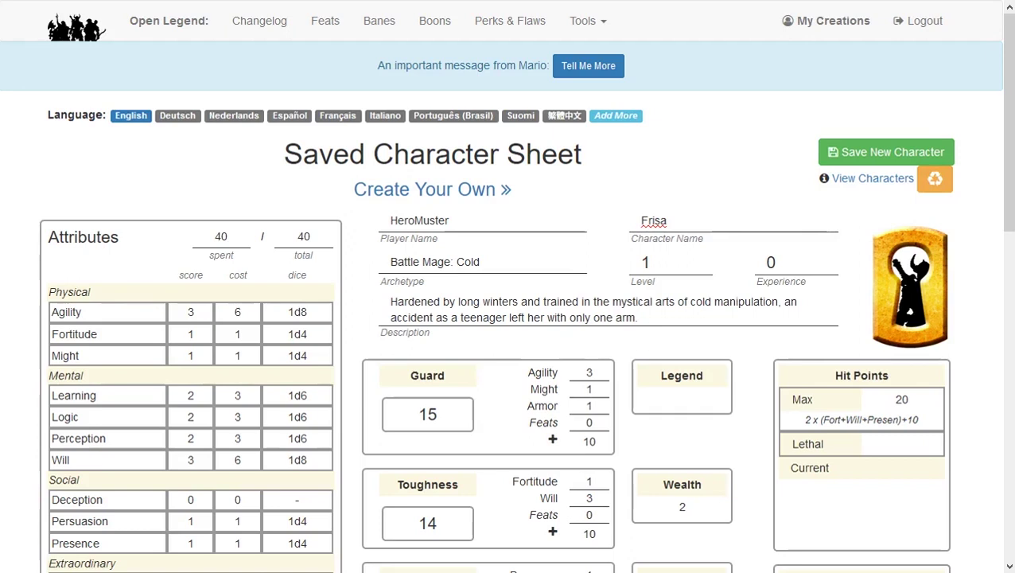
Update the existing saved Frisa character sheet instead of saving another new character.
click(932, 188)
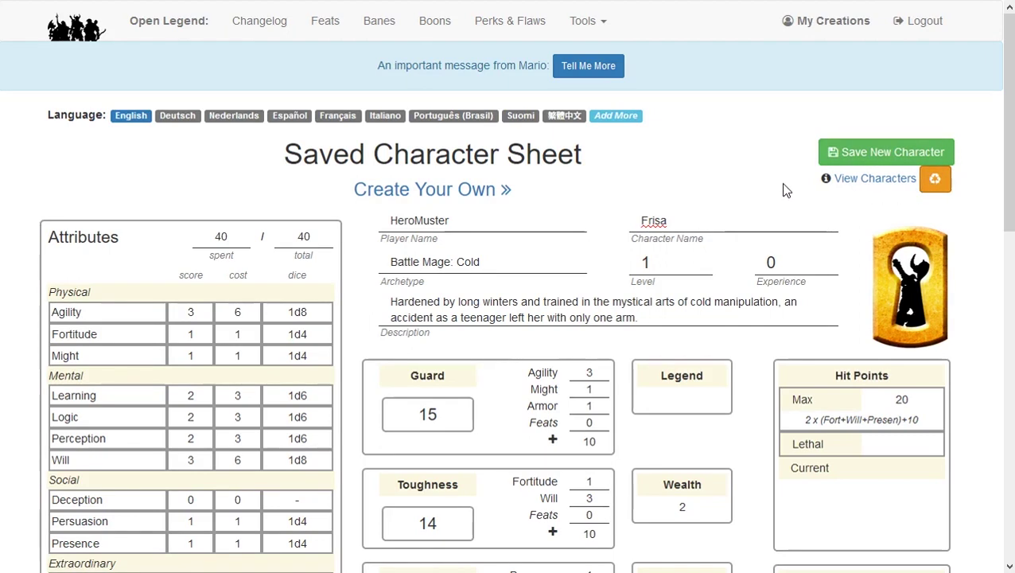
scroll(789, 187, down, 1)
scroll(789, 188, up, 1)
Go to the saved creations and bookmark the Barbarian character sheet named Drax.
click(793, 24)
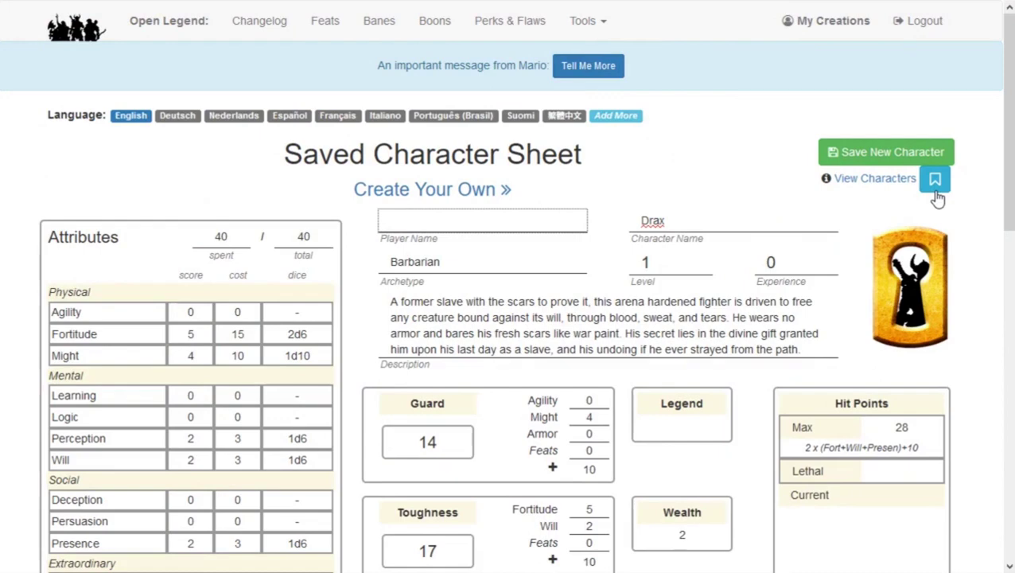
click(935, 188)
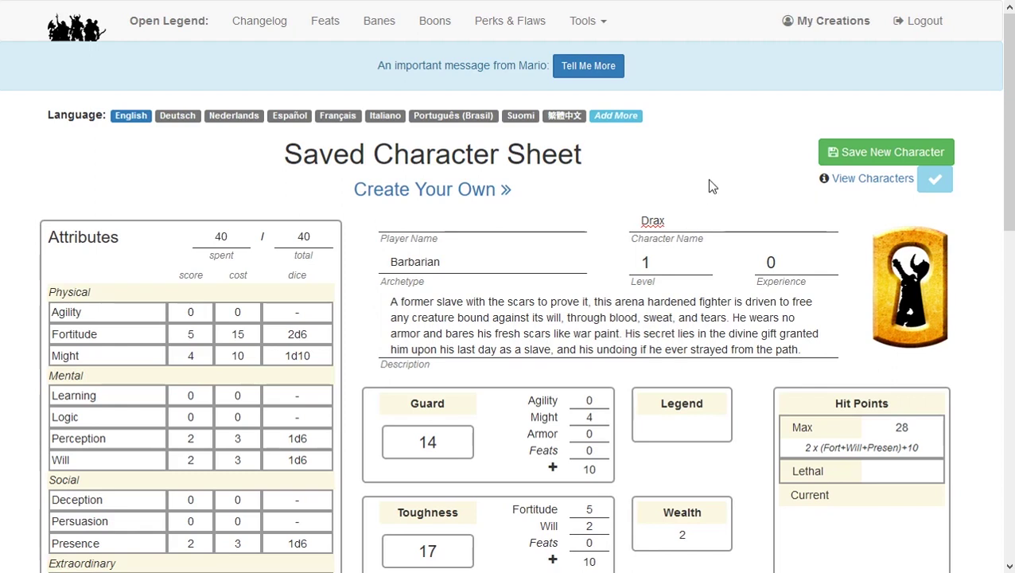
Start an item in the Extraordinary Item Builder and name it "Sample Item".
click(589, 30)
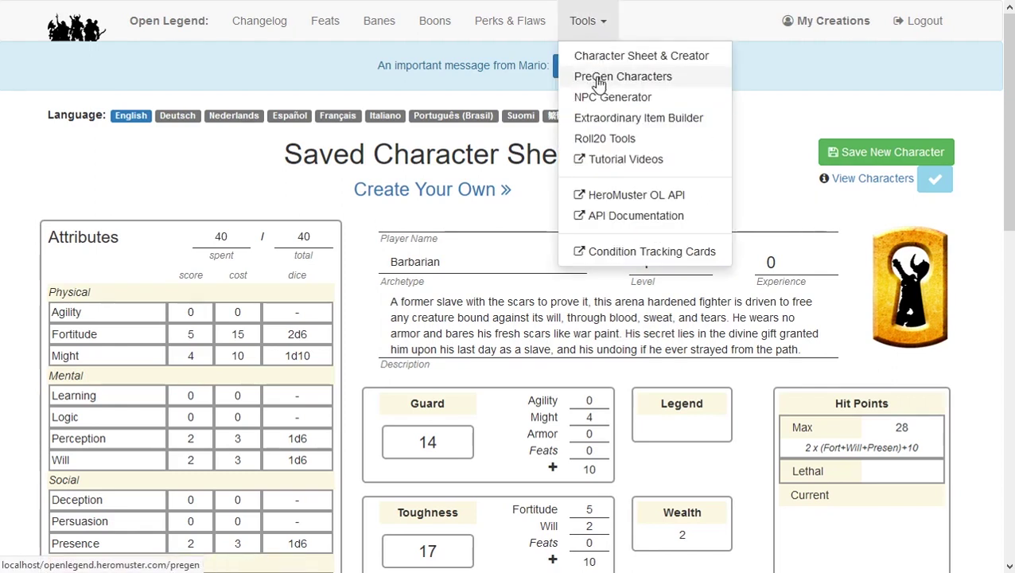
click(611, 123)
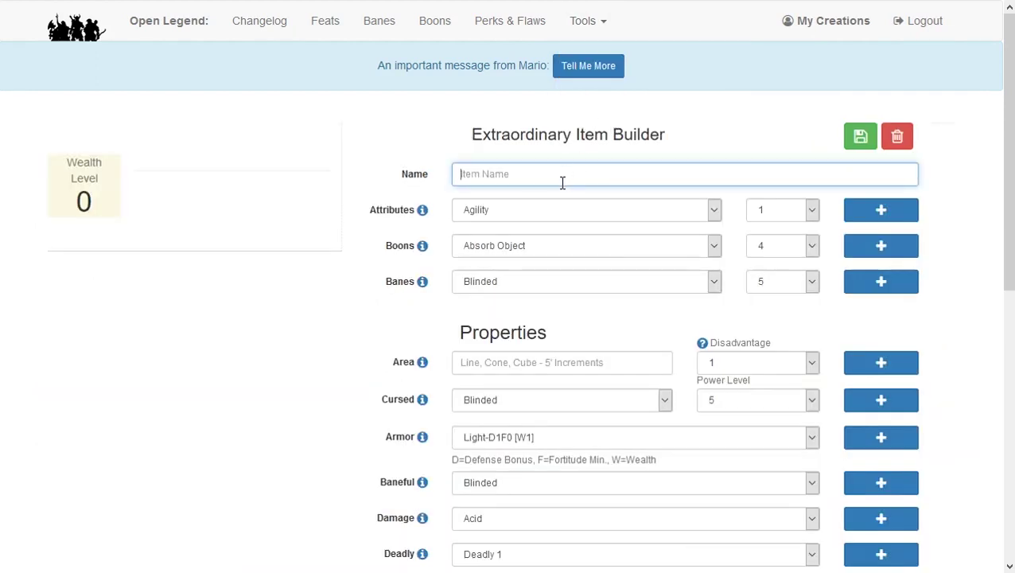
text(Sample Item)
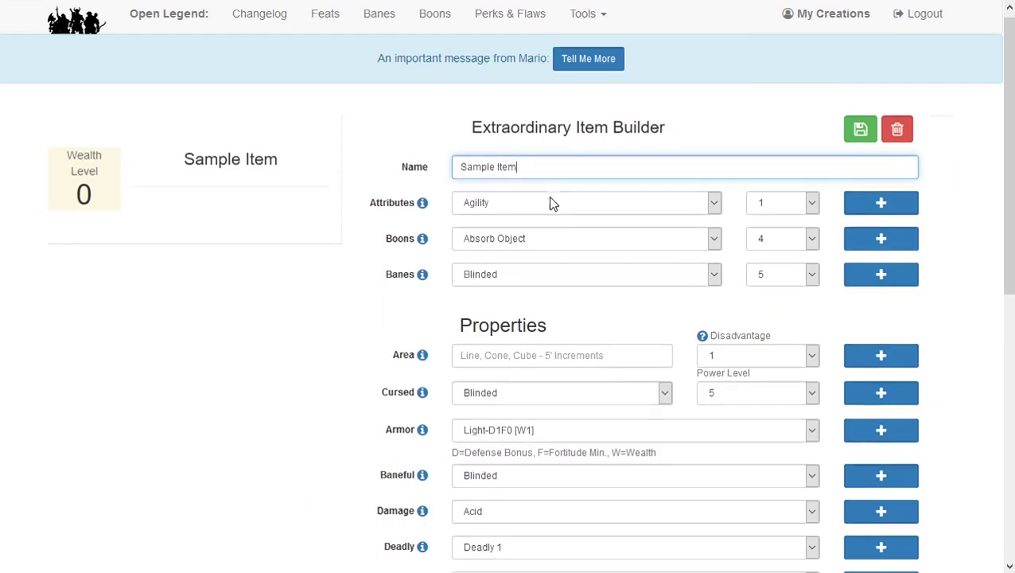
Add the Agility 1 attribute to Sample Item, save the item and reload its page.
scroll(549, 199, down, 2)
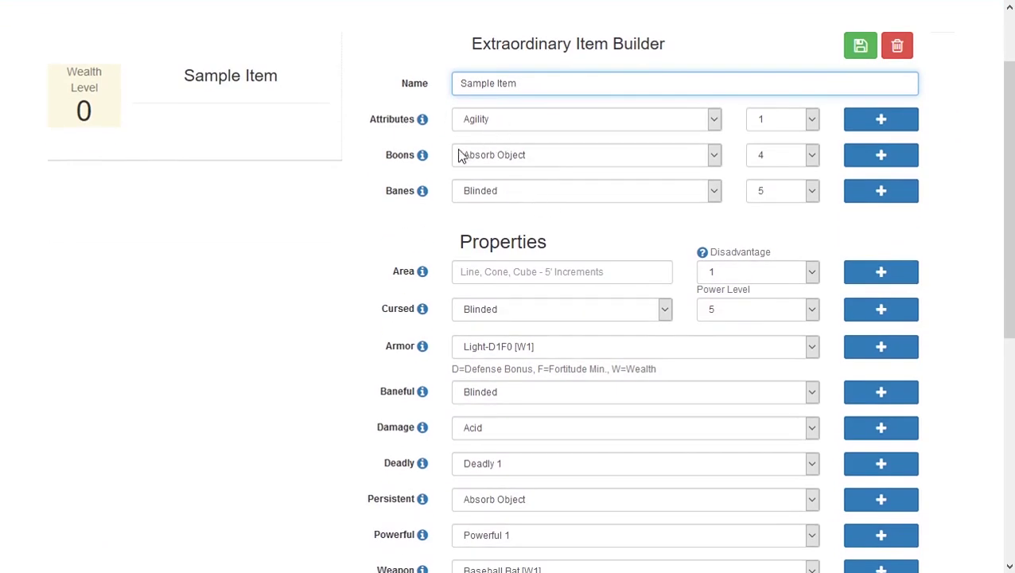
click(879, 119)
scroll(483, 288, up, 2)
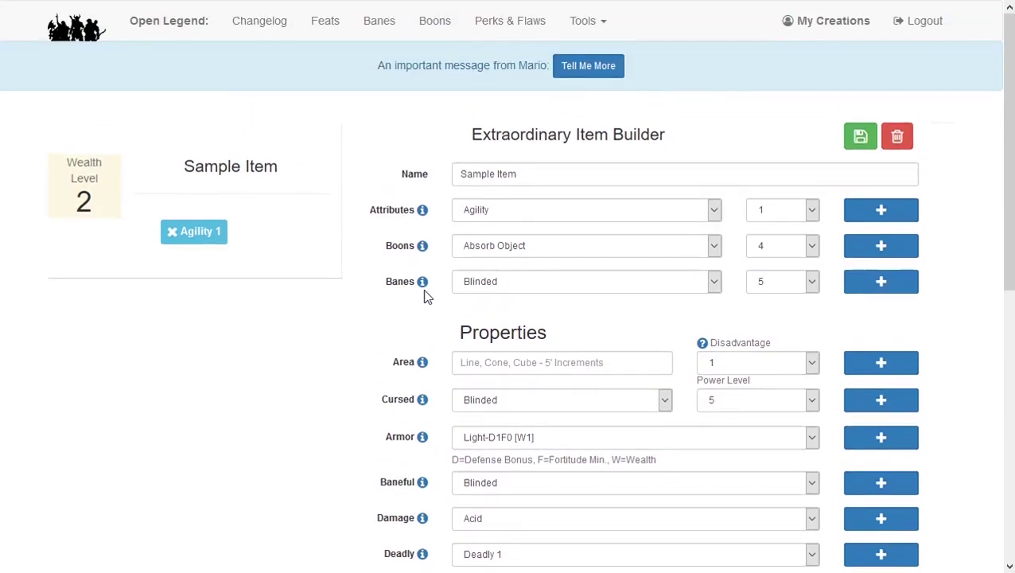
click(860, 136)
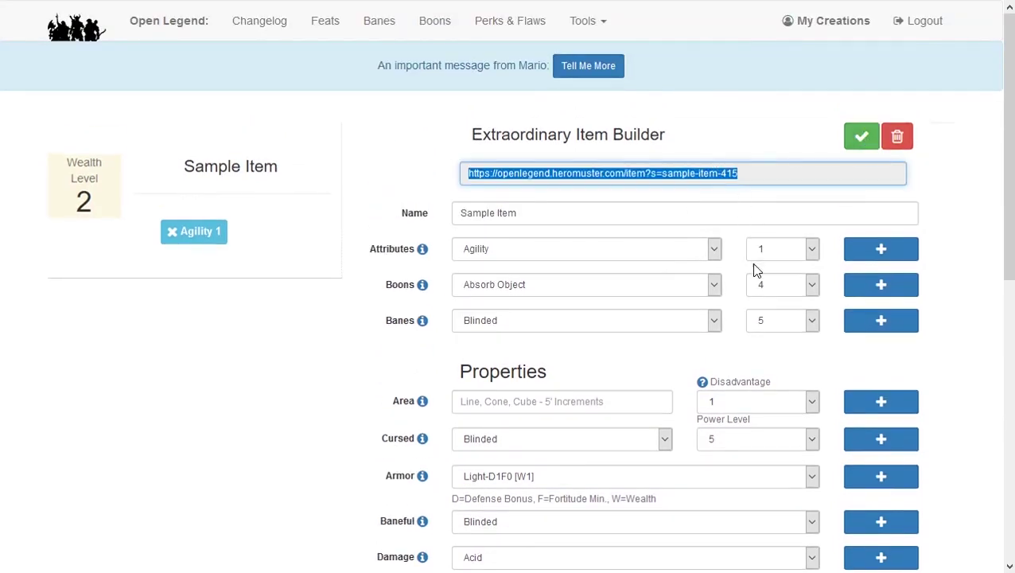
key(F5)
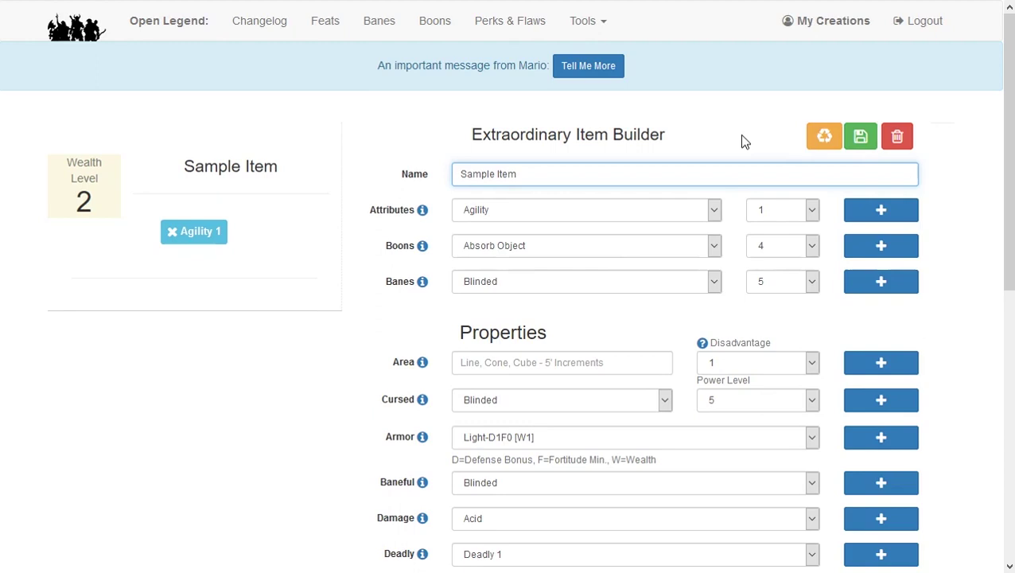
Generate a level 1 creature in the NPC Generator, and regenerate it to get a different one.
click(604, 32)
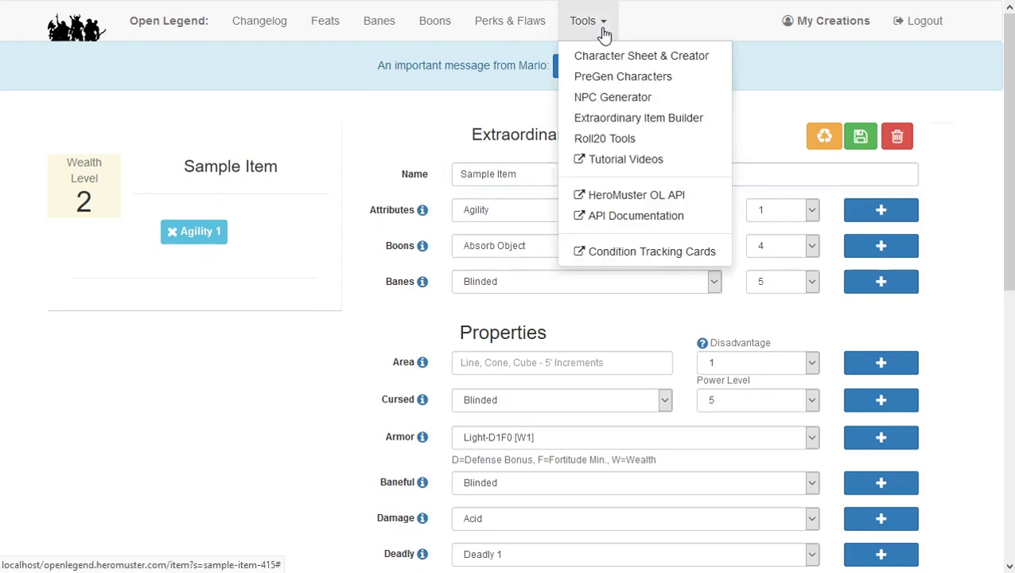
click(606, 98)
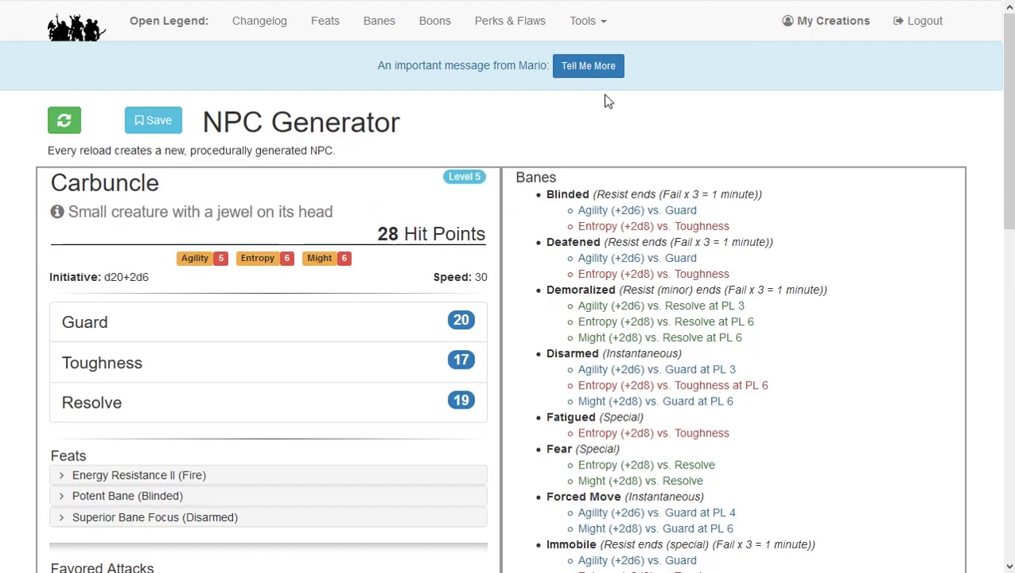
scroll(385, 188, down, 3)
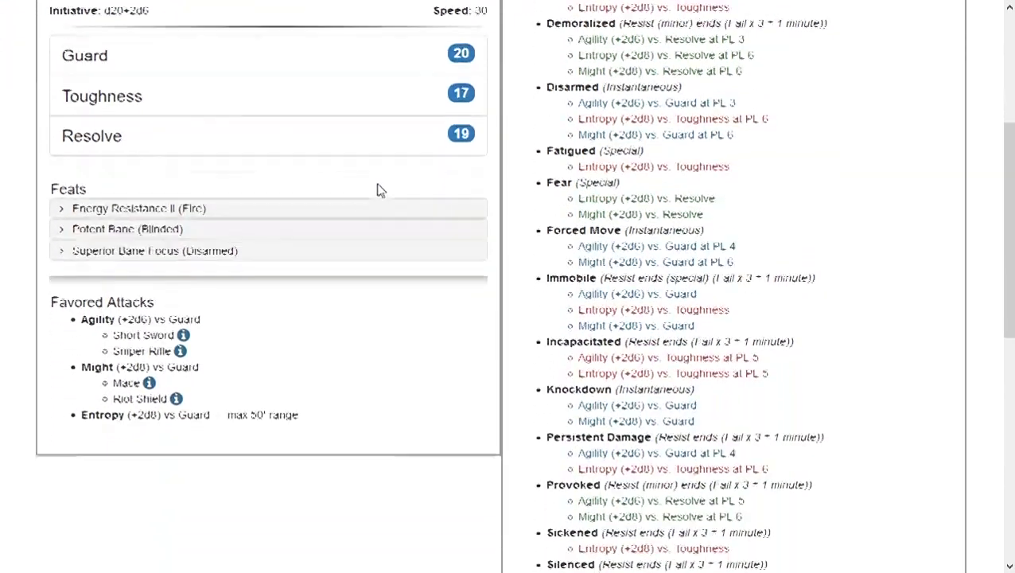
scroll(294, 350, down, 6)
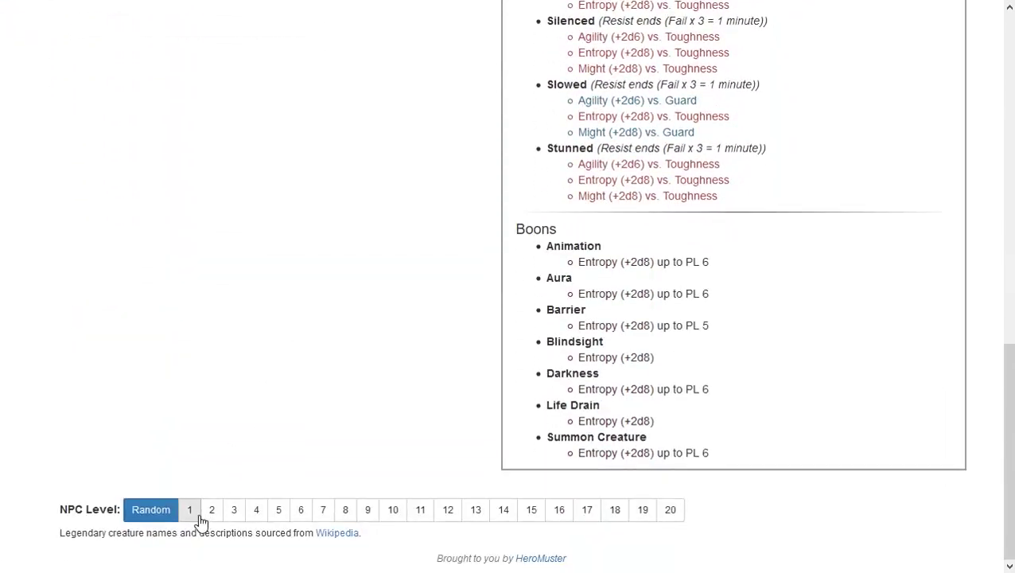
click(190, 513)
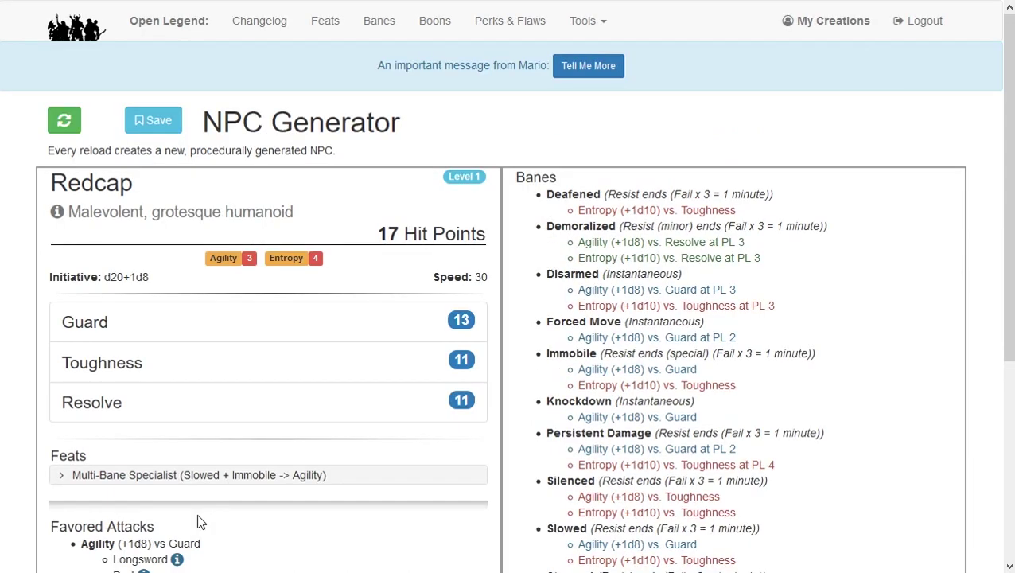
click(65, 126)
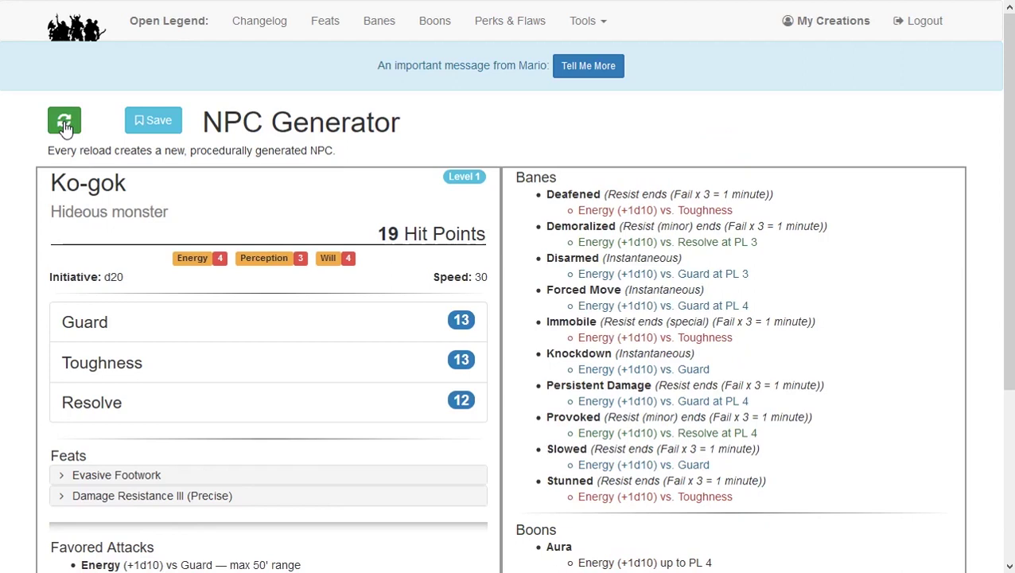
Rename the generated level 1 NPC as "New Name Monster".
click(110, 191)
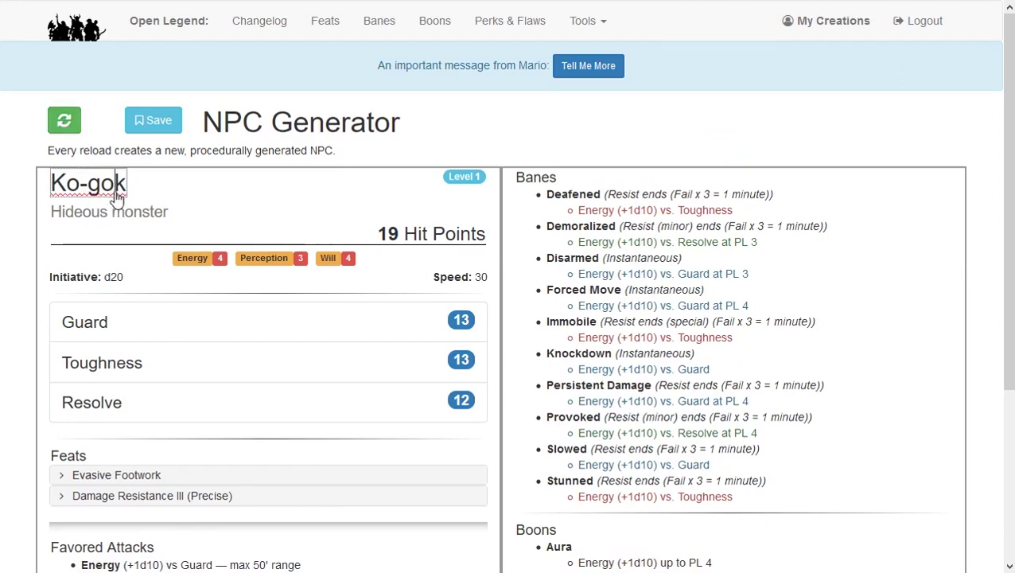
drag(126, 193, 52, 193)
text(N)
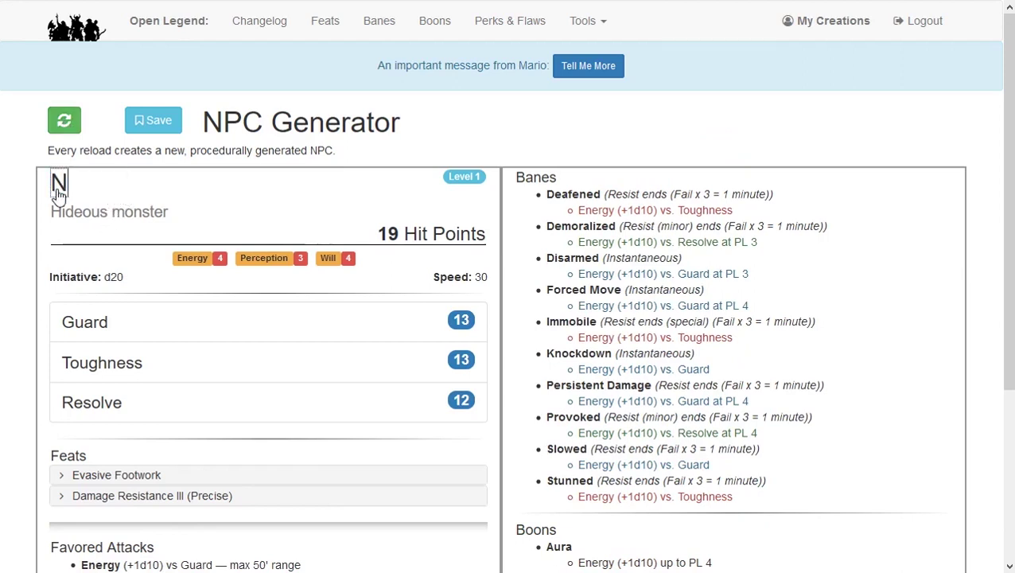
text(ew Name Monster)
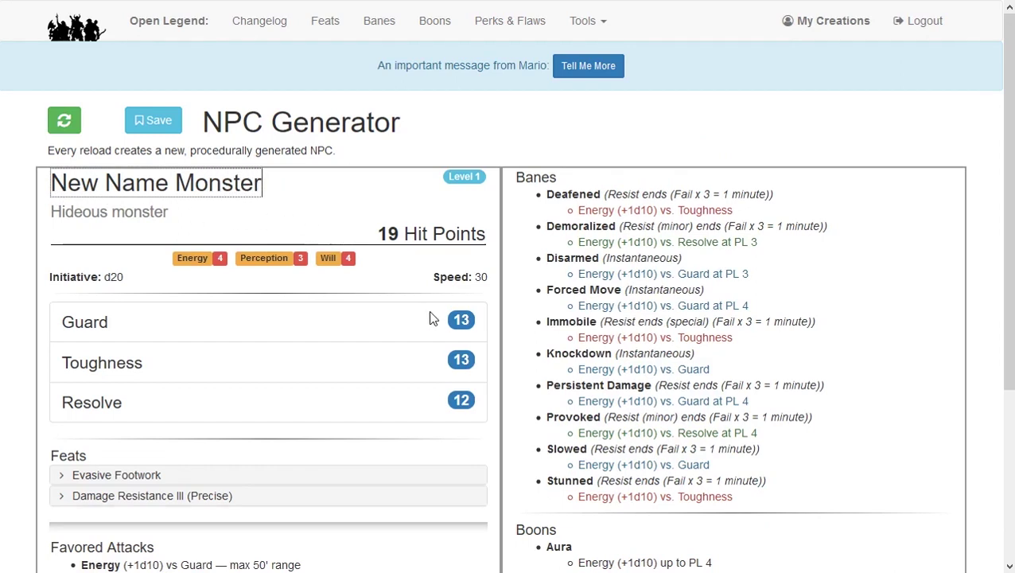
Set New Name Monster's Guard to 14 and Hit Points to 18, and save the NPC.
click(468, 327)
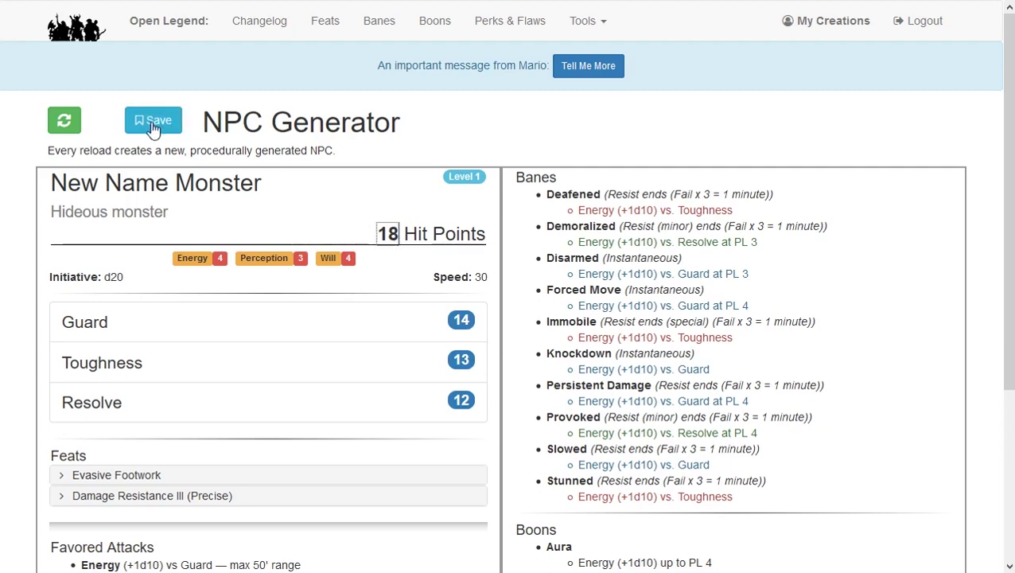
scroll(152, 131, down, 3)
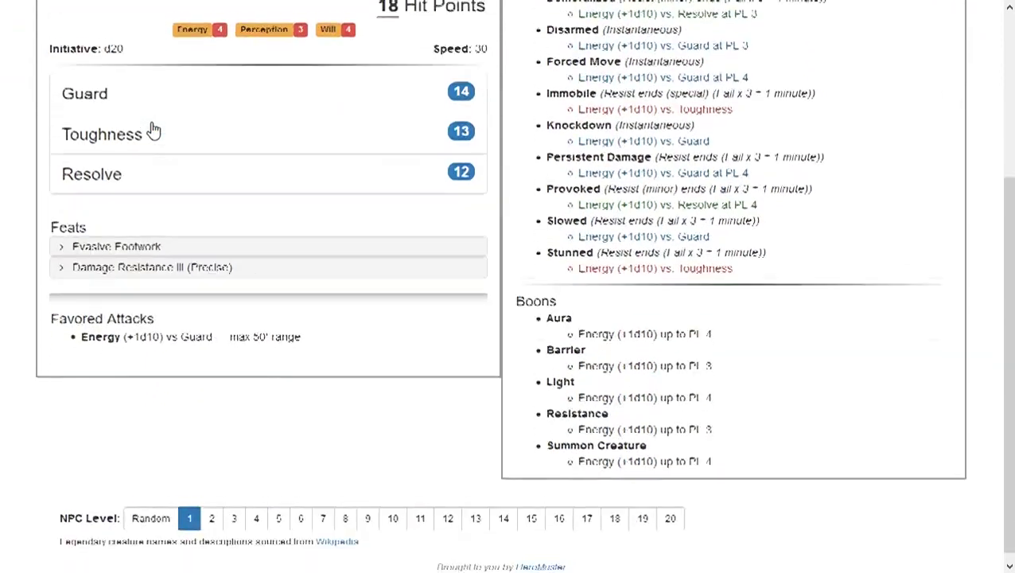
scroll(151, 135, up, 2)
scroll(149, 140, down, 1)
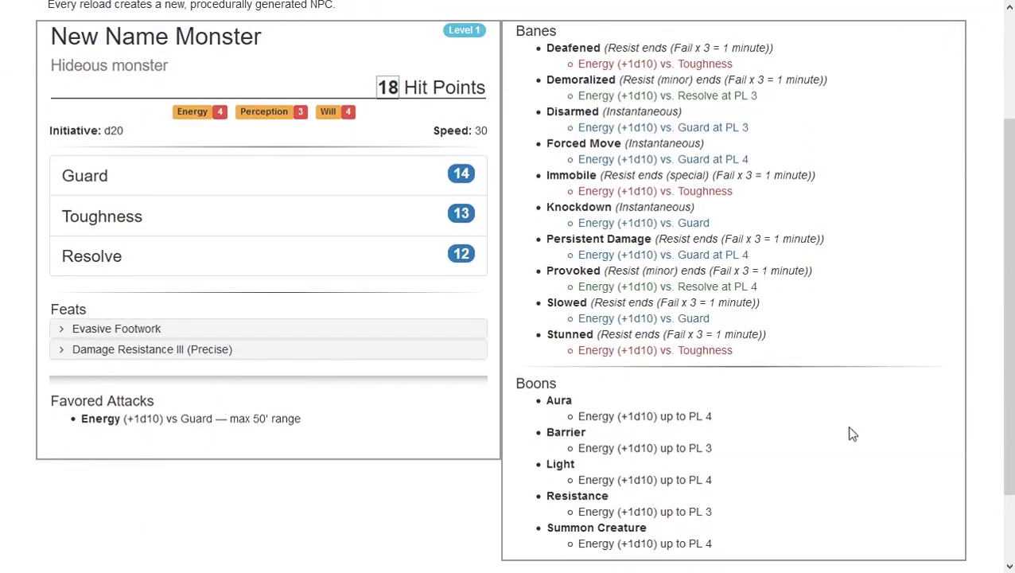
scroll(550, 367, up, 2)
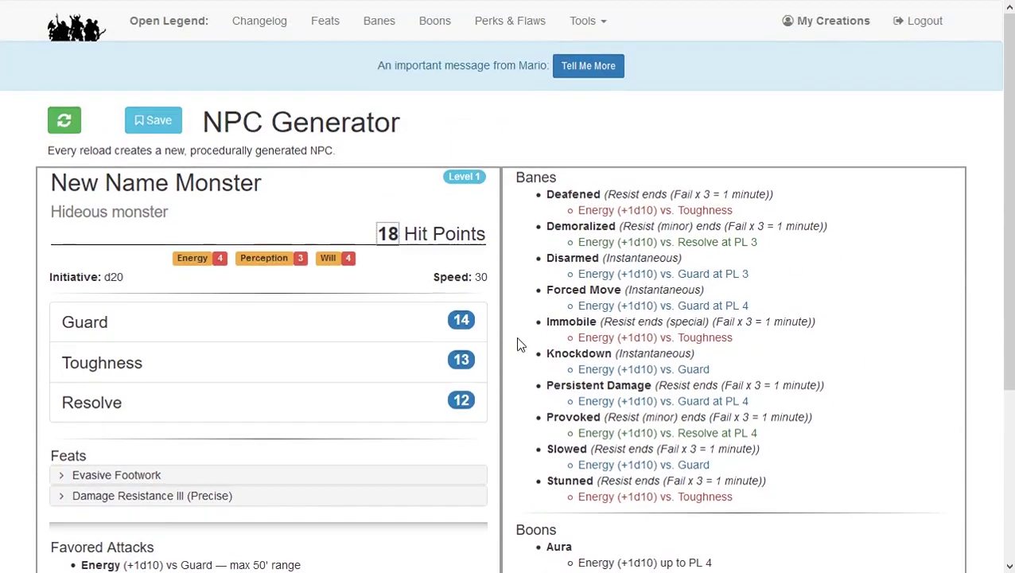
click(144, 137)
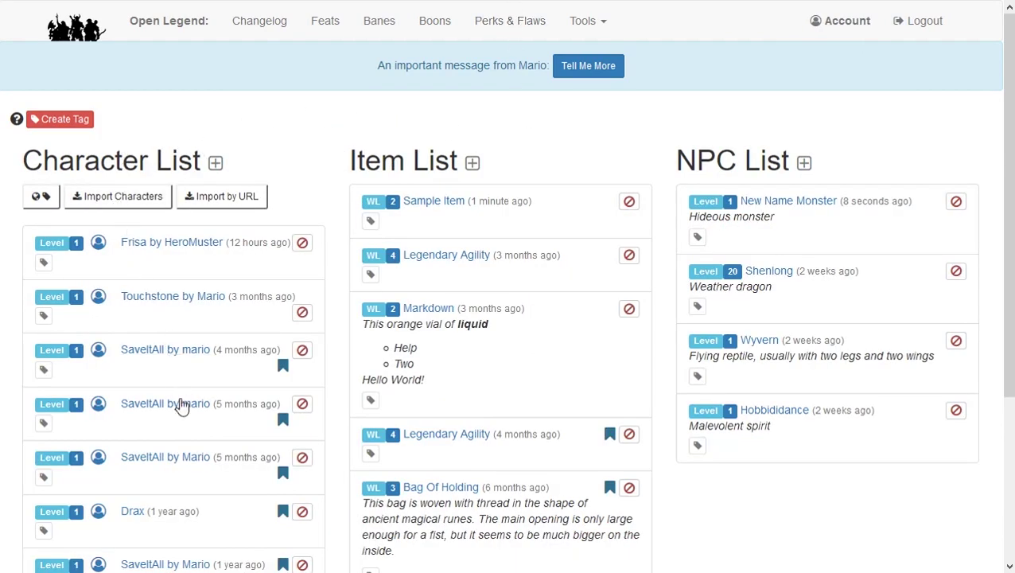
Review the saved Frisa character, Sample Item and New Name Monster from the creations lists, returning to the lists after each.
click(170, 243)
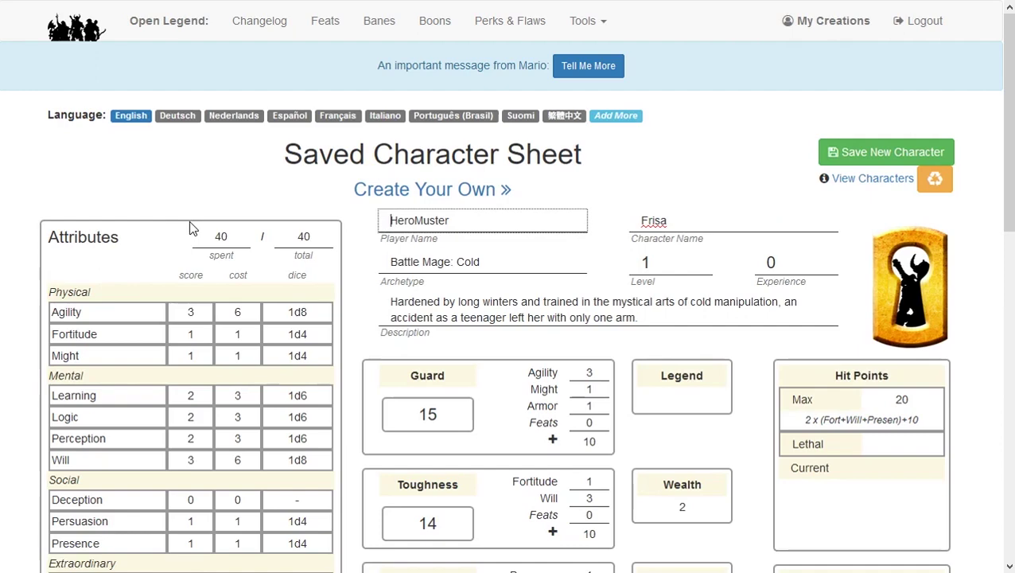
key(alt+Left)
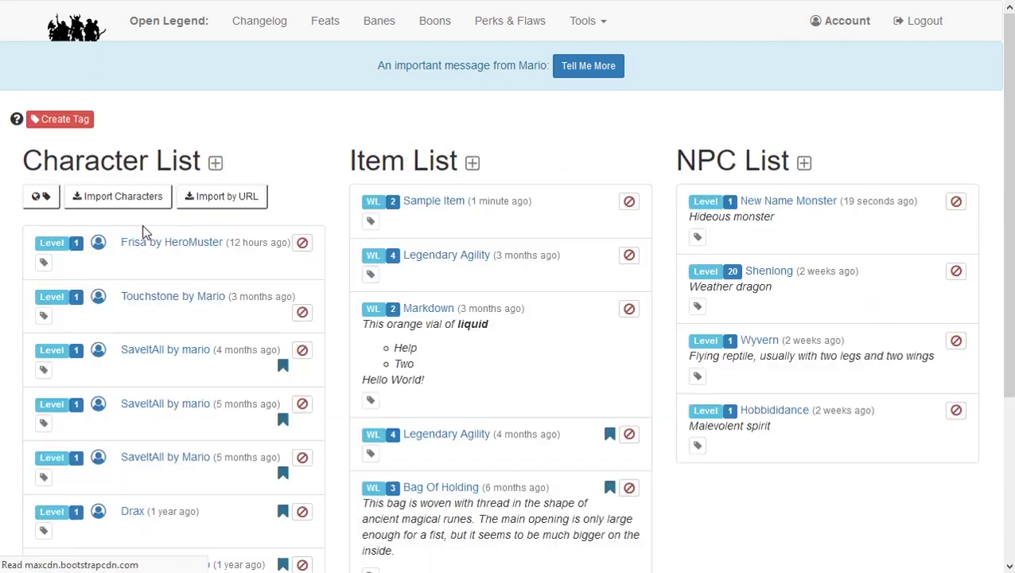
click(436, 204)
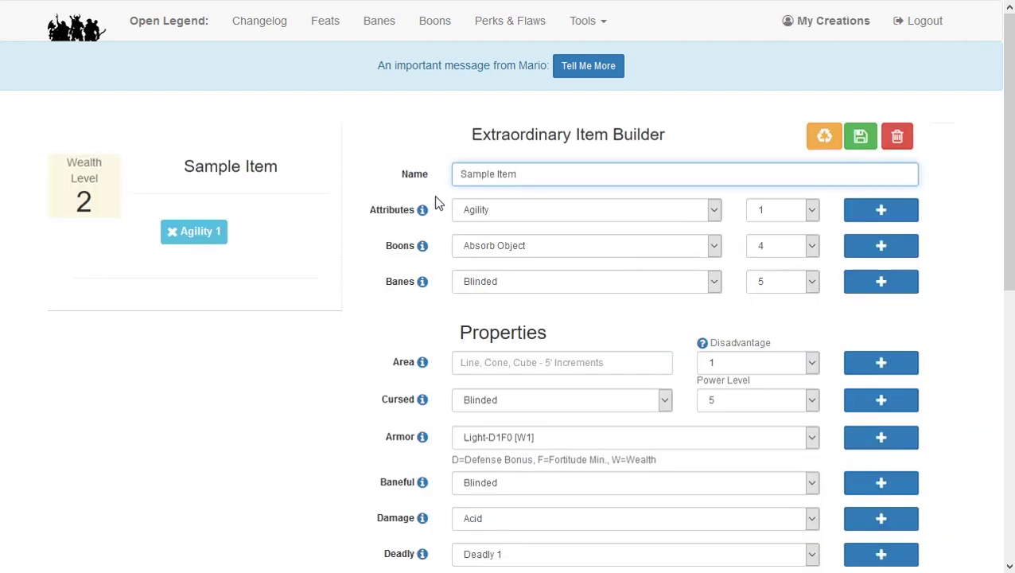
key(alt+Left)
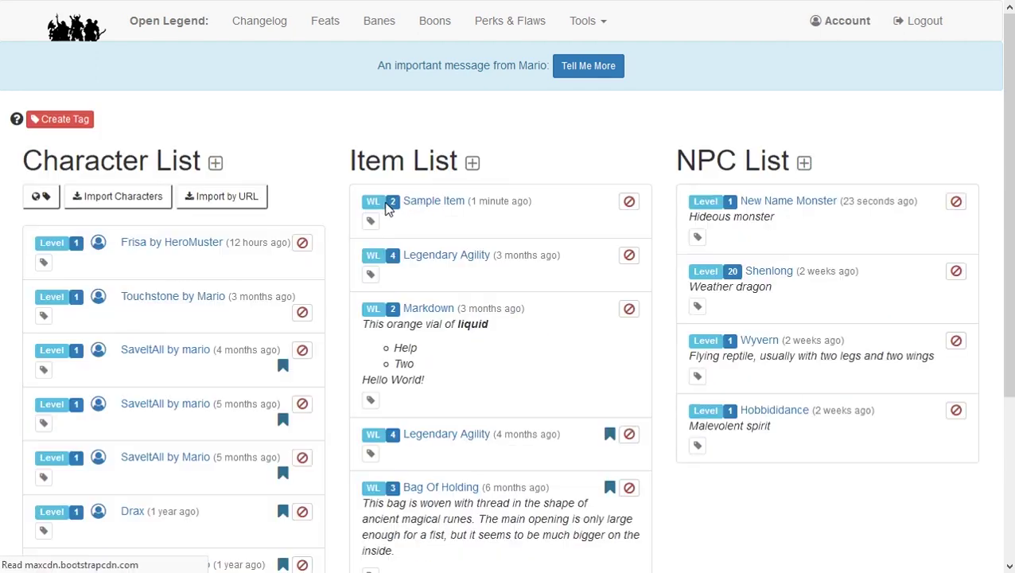
click(789, 204)
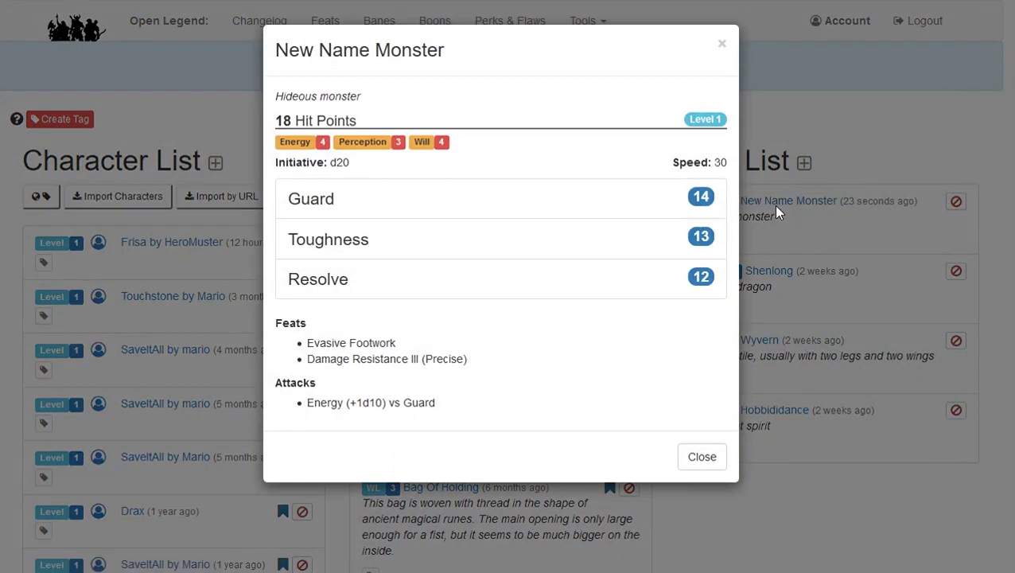
click(703, 460)
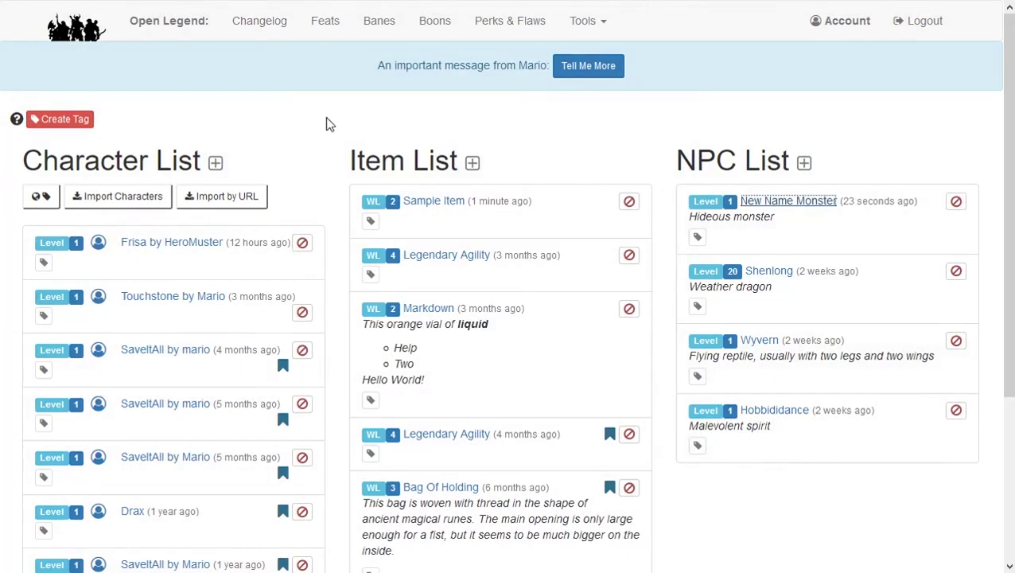
Create a tag named Campaign and assign it to the Frisa character and the New Name Monster NPC.
click(84, 124)
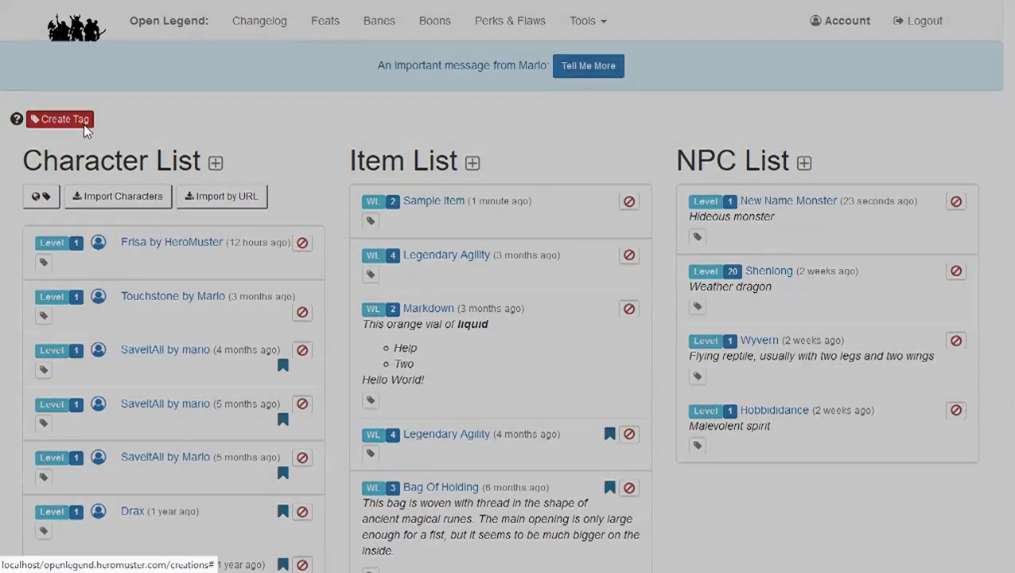
text(Campaign)
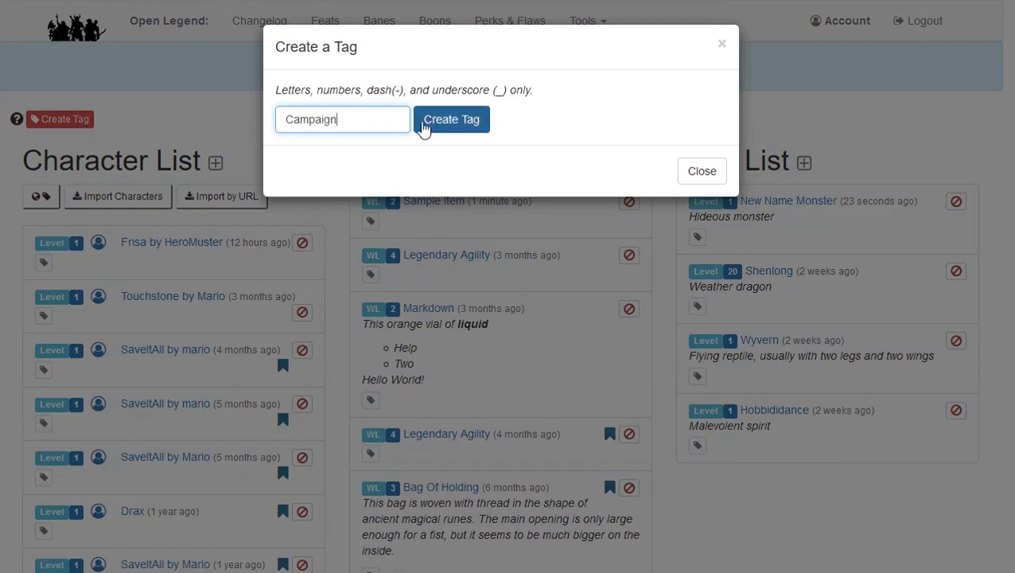
click(420, 124)
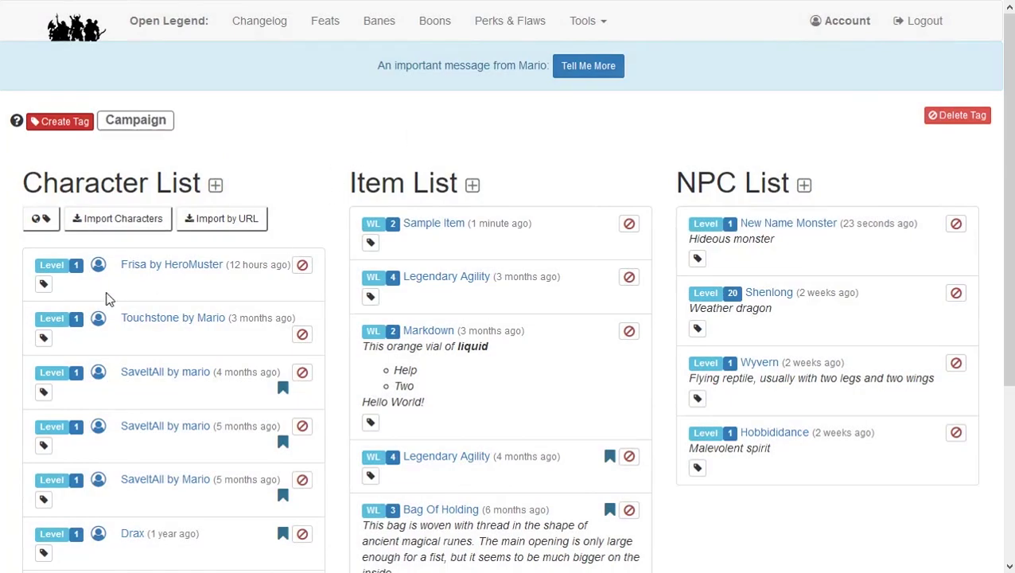
click(43, 290)
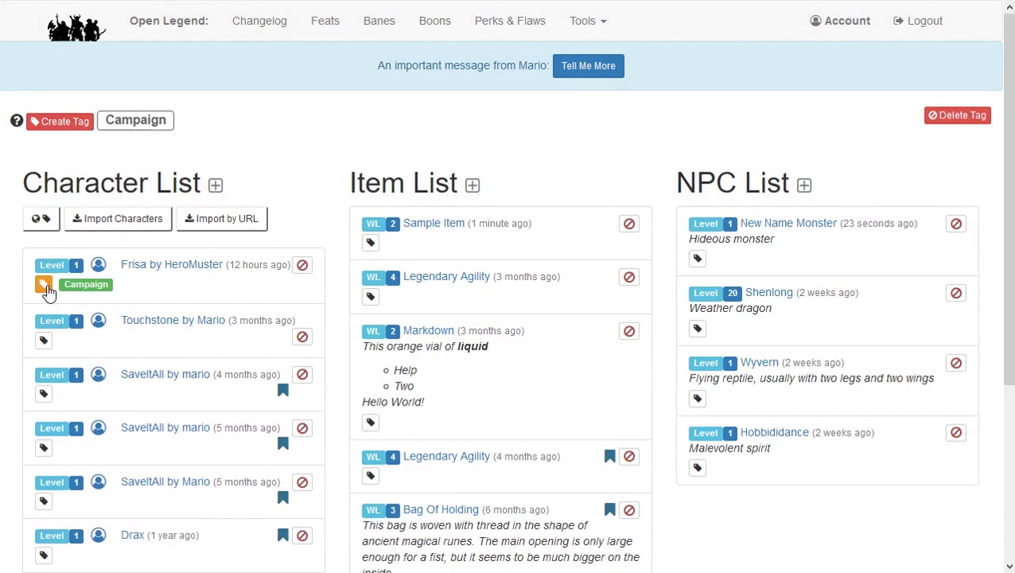
click(697, 258)
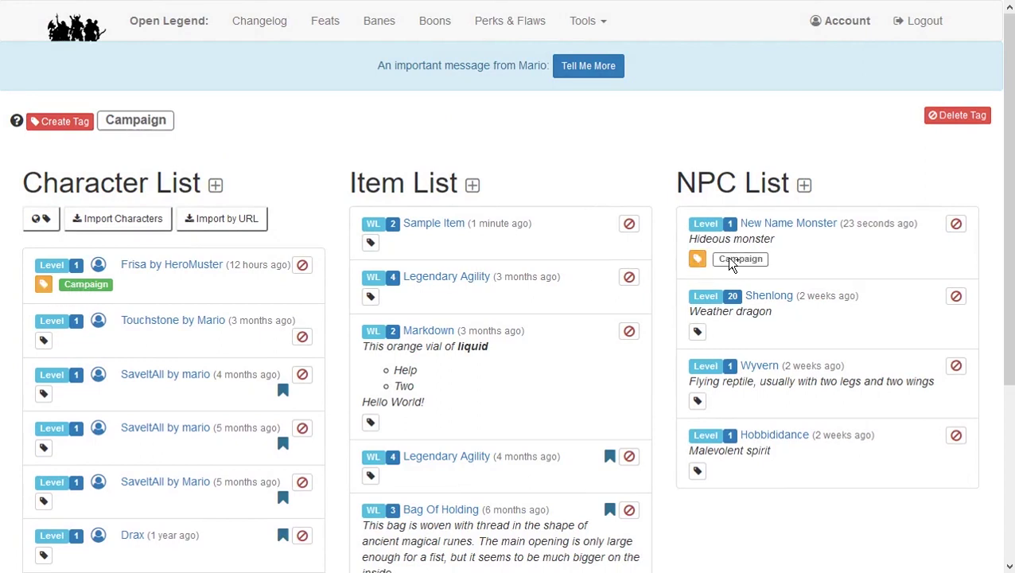
Create a second tag named Found for the creations lists.
click(59, 122)
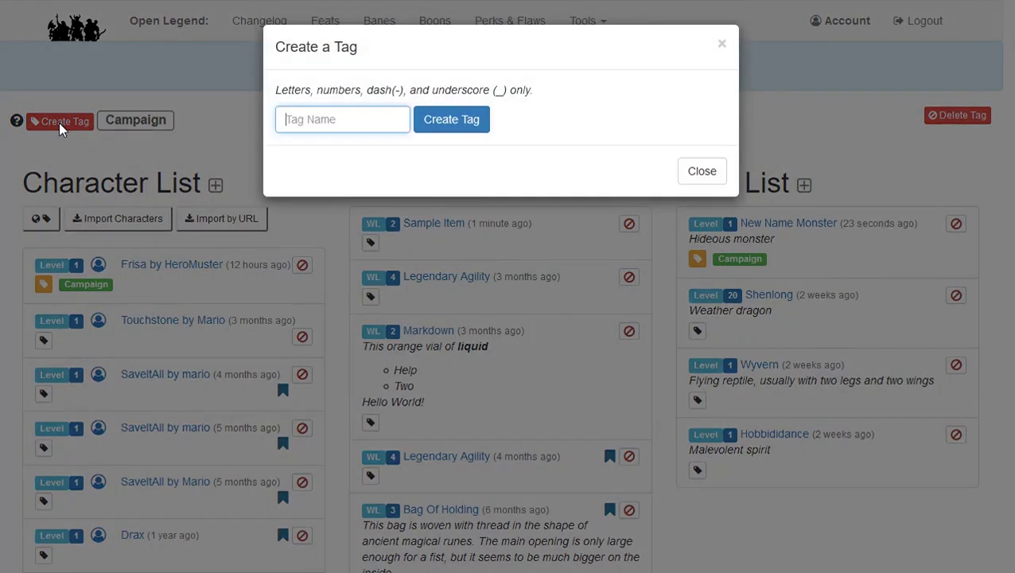
text(Found)
key(Return)
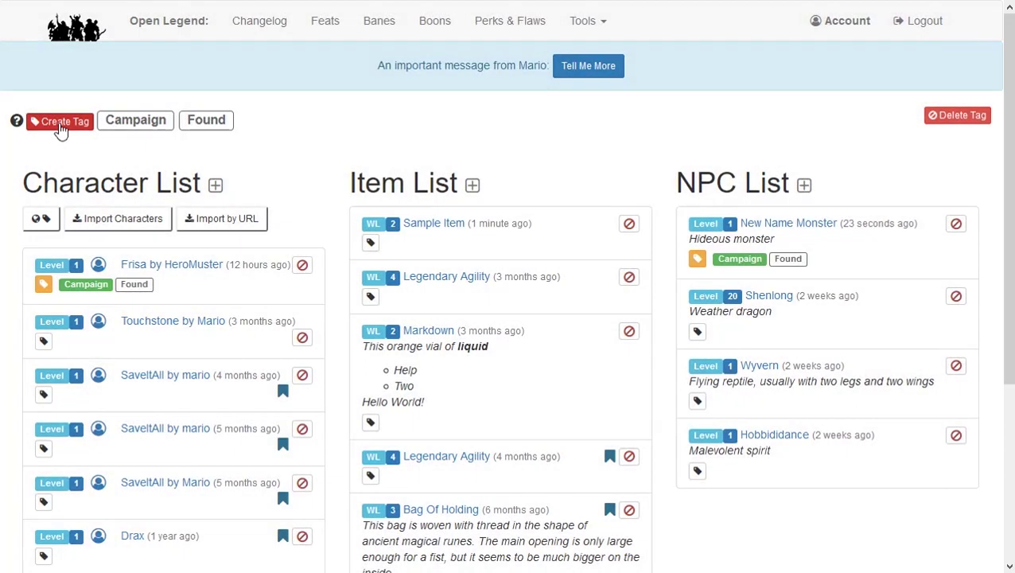
click(698, 331)
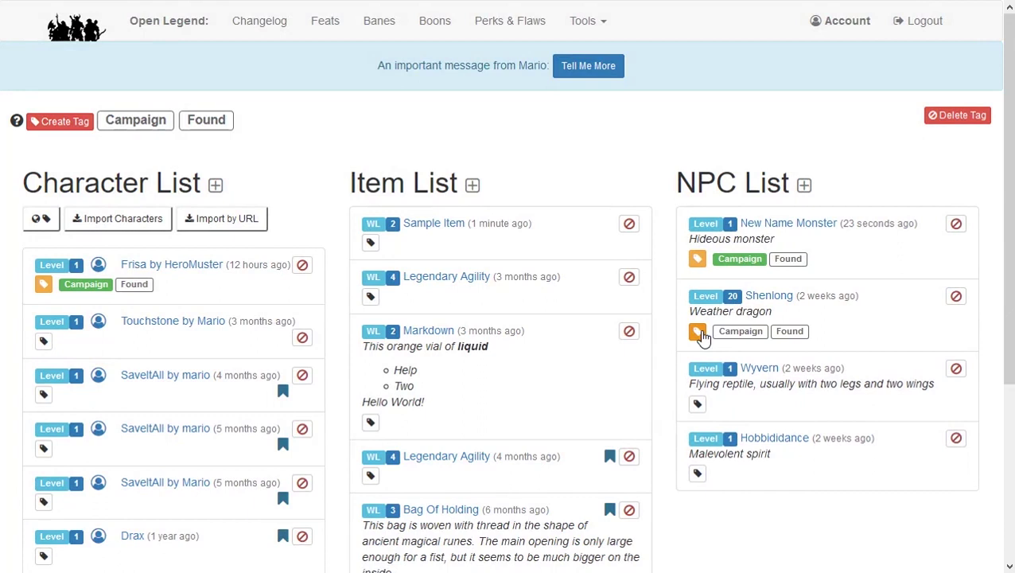
click(787, 333)
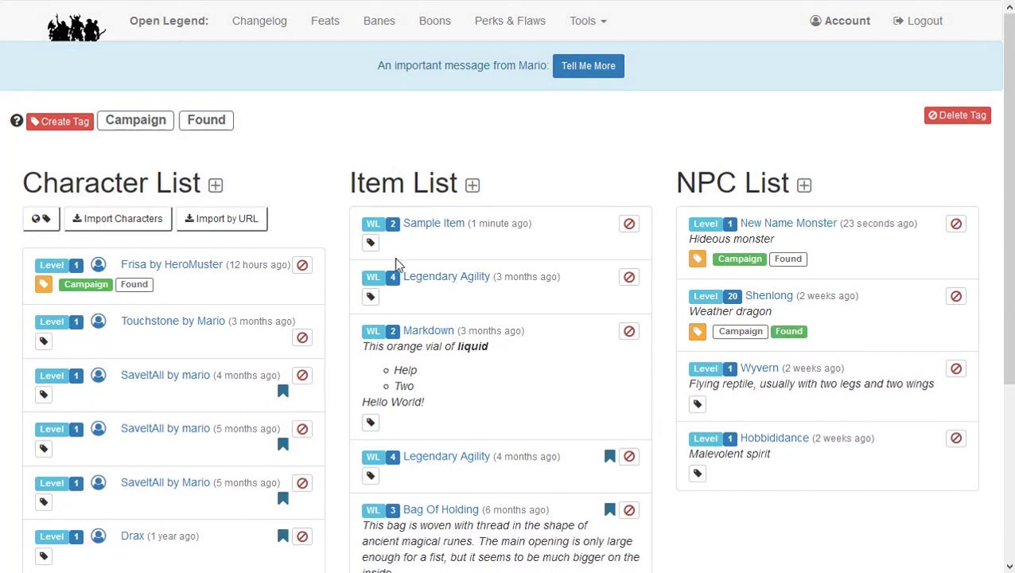
click(798, 331)
click(696, 332)
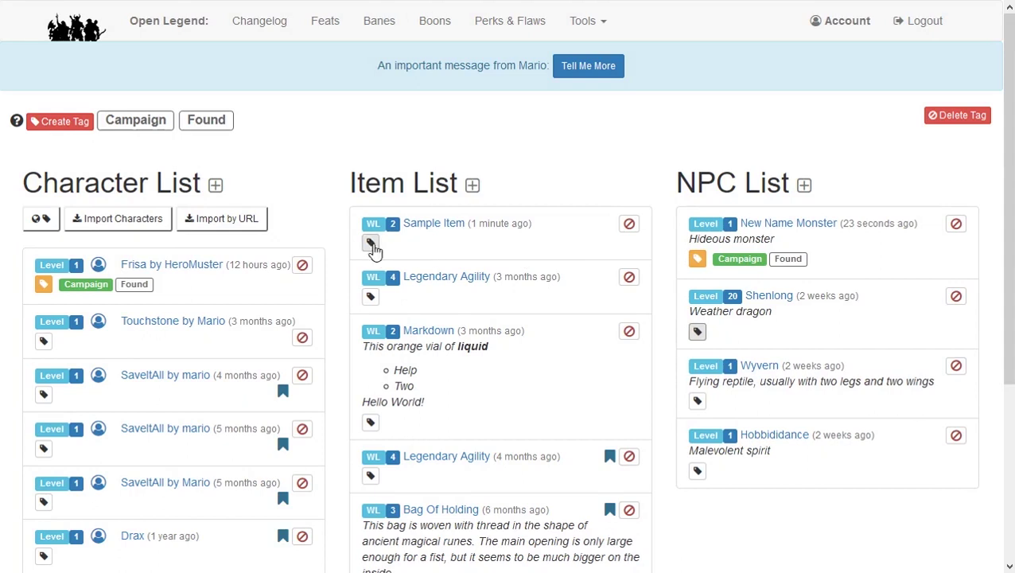
Assign the Found tag to Sample Item and the 3-month-old Legendary Agility, using the all-entries tag display for the latter and hiding it again.
click(370, 242)
click(470, 245)
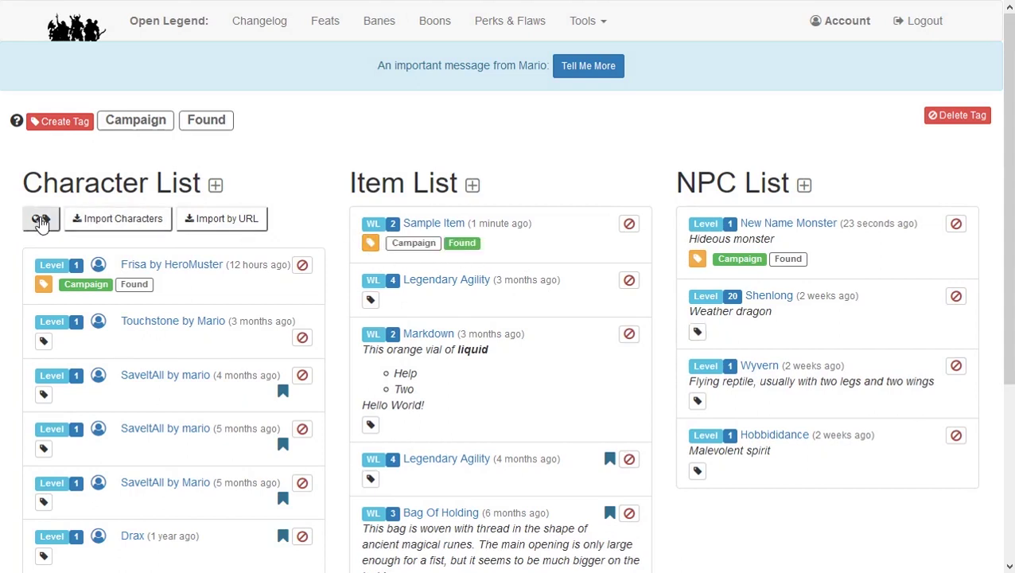
click(41, 221)
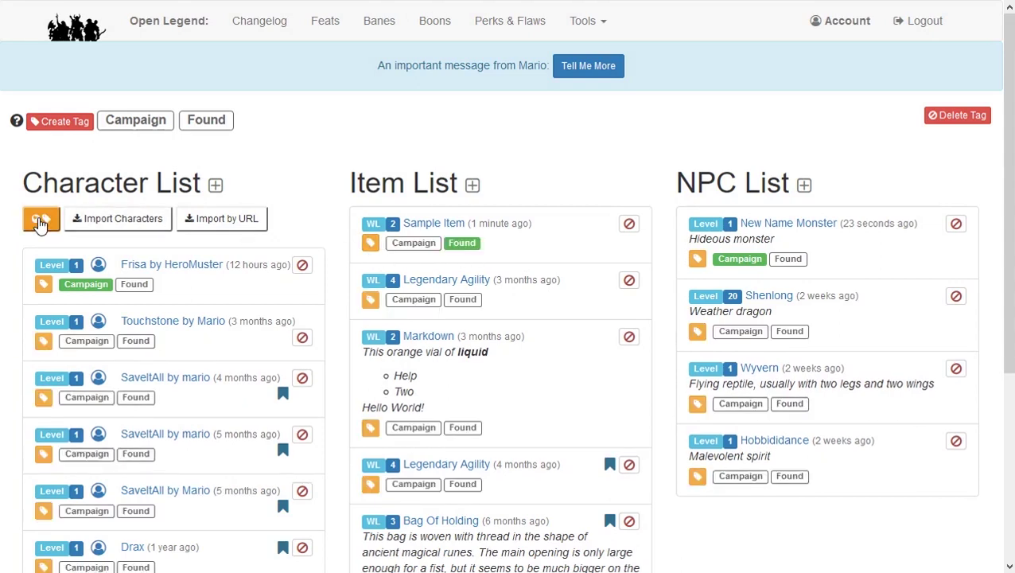
click(474, 305)
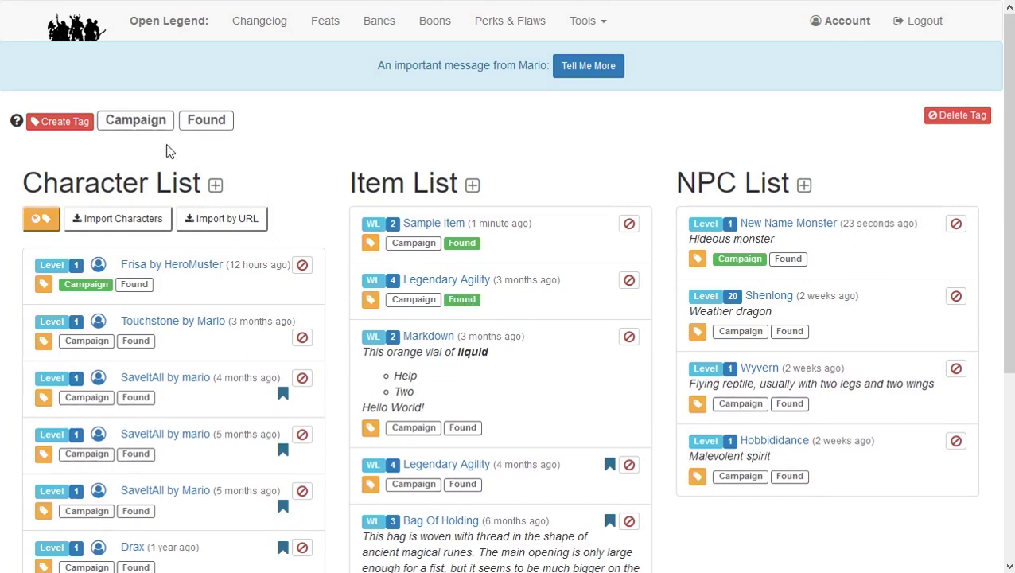
click(41, 219)
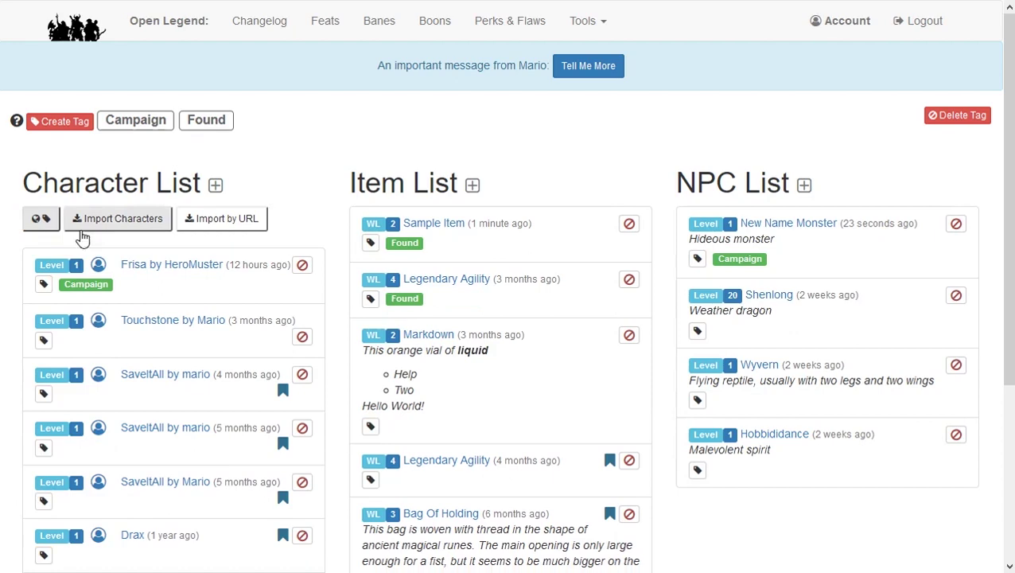
Filter the creations lists by Found, by Campaign and by both tags together, and clear the filters.
click(195, 127)
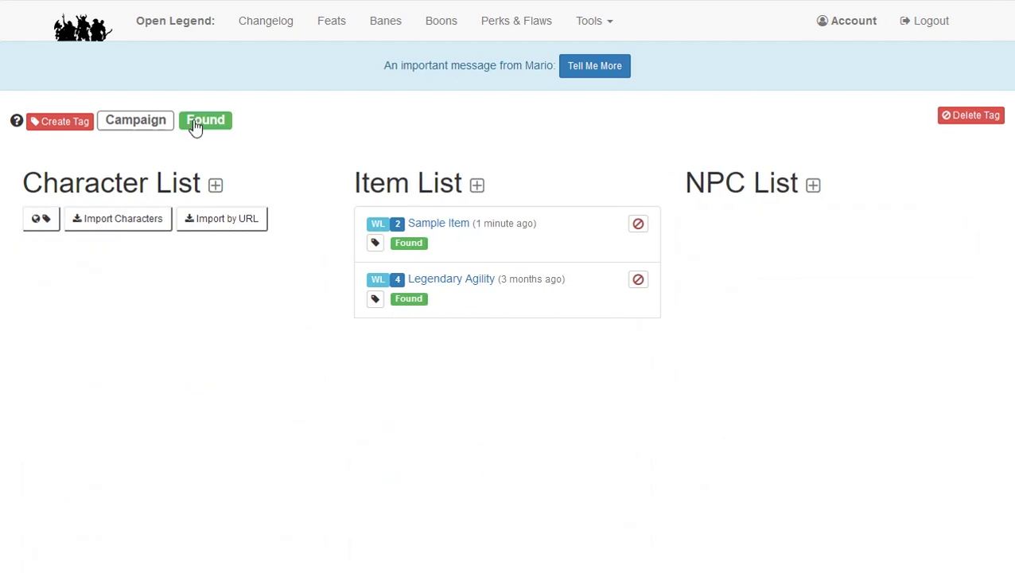
click(188, 128)
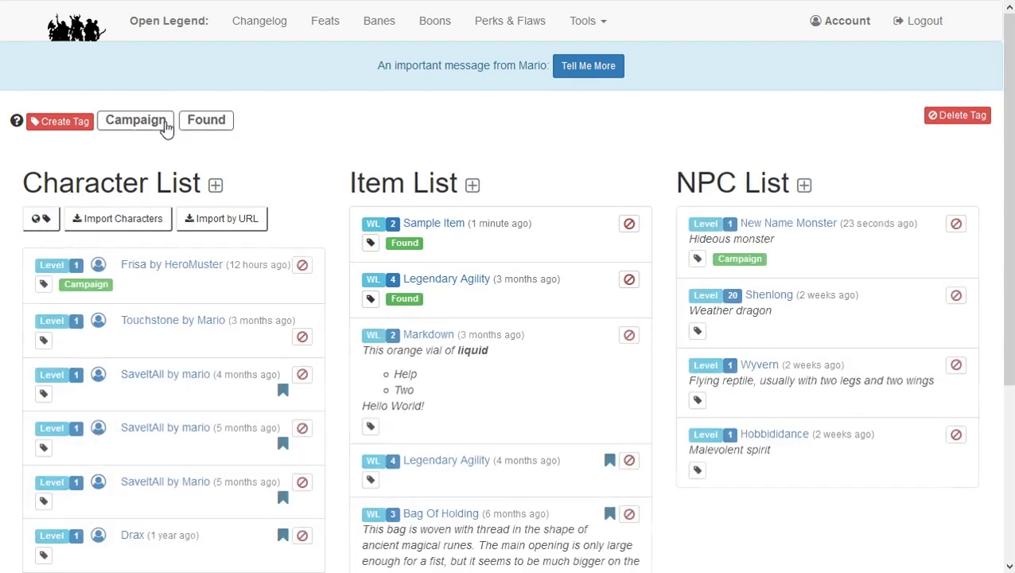
click(150, 127)
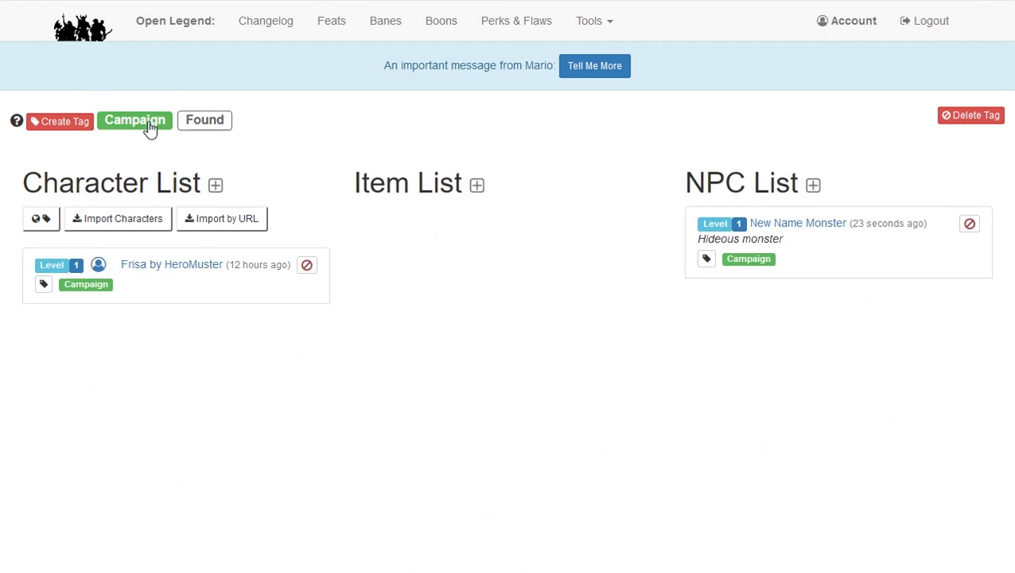
click(189, 128)
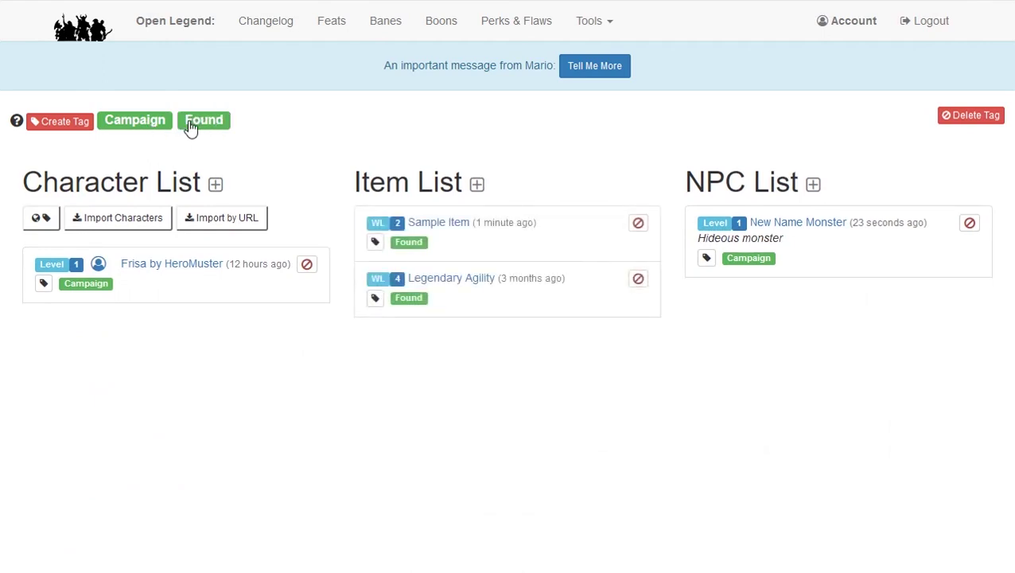
click(189, 127)
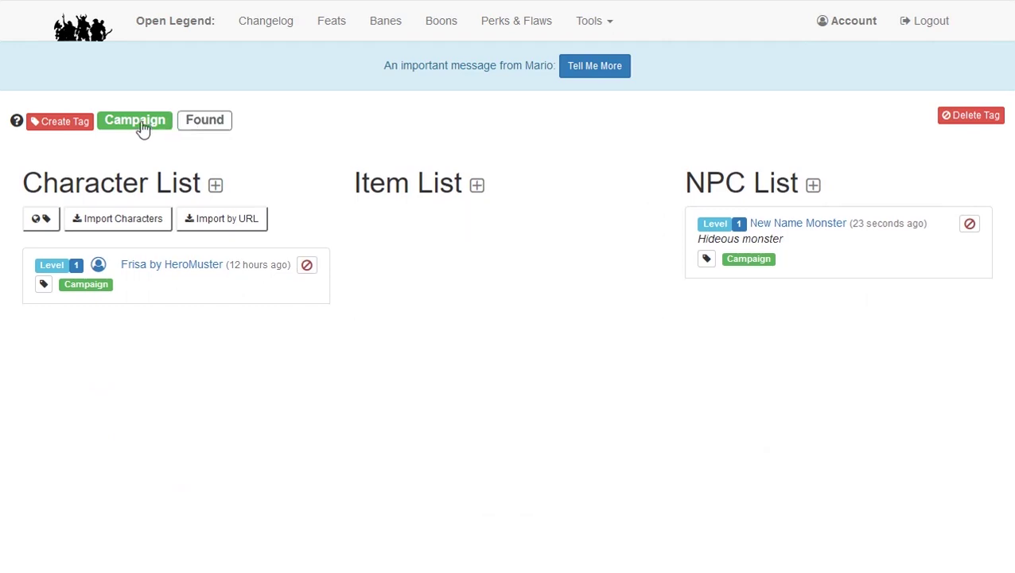
click(142, 127)
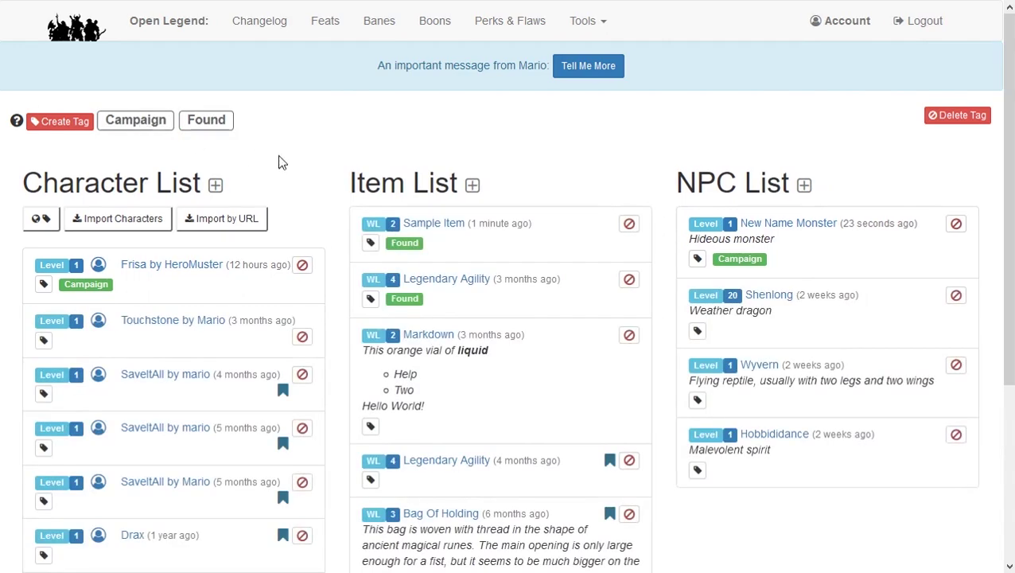
Open the GM feedback form from the connected roleplayer's profile and look through its questions.
click(831, 22)
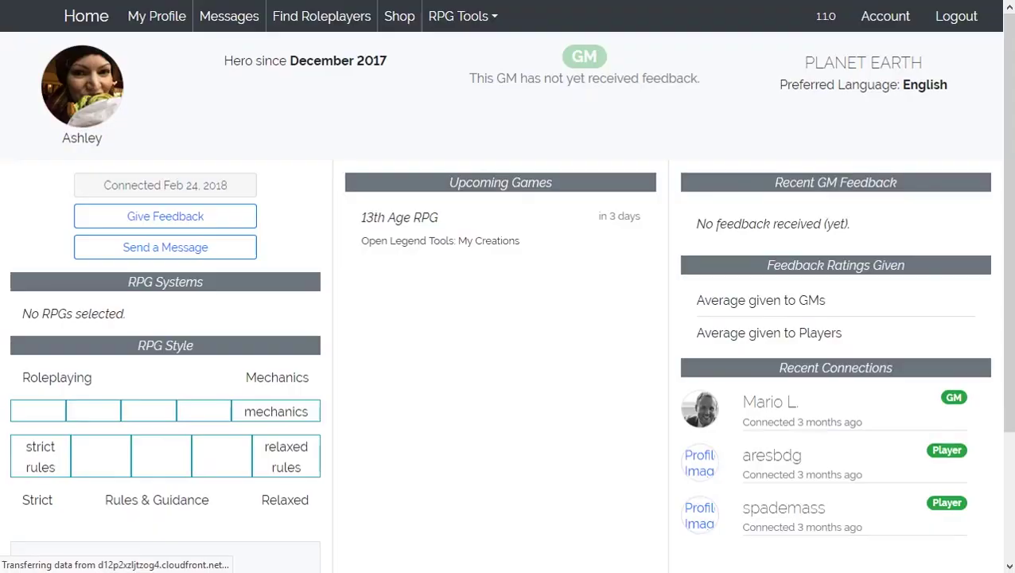
click(220, 219)
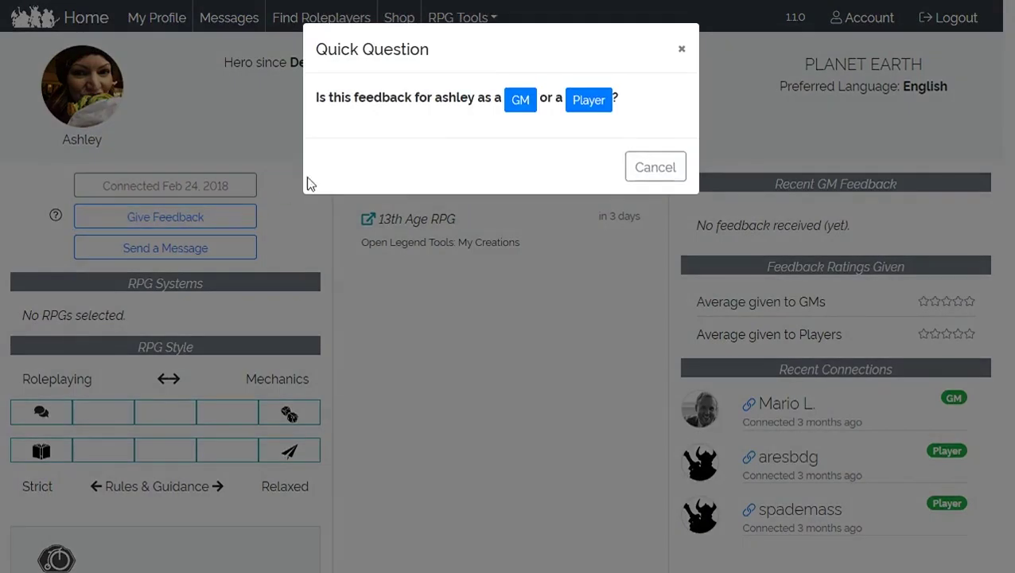
click(518, 101)
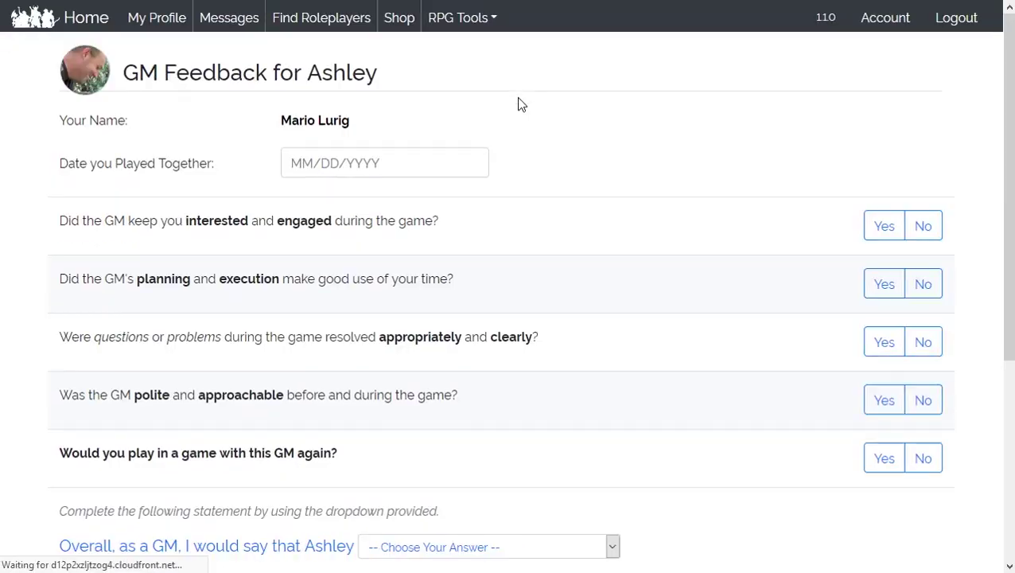
scroll(524, 151, down, 1)
scroll(525, 170, down, 2)
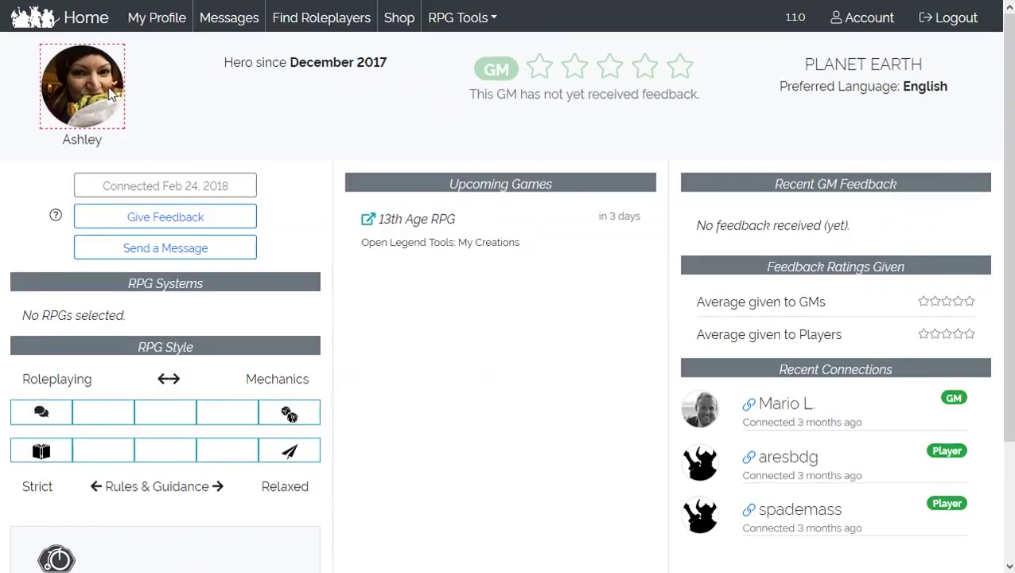
Open the Player feedback form from the same roleplayer's profile and look through its rating and comment fields.
click(157, 223)
click(583, 104)
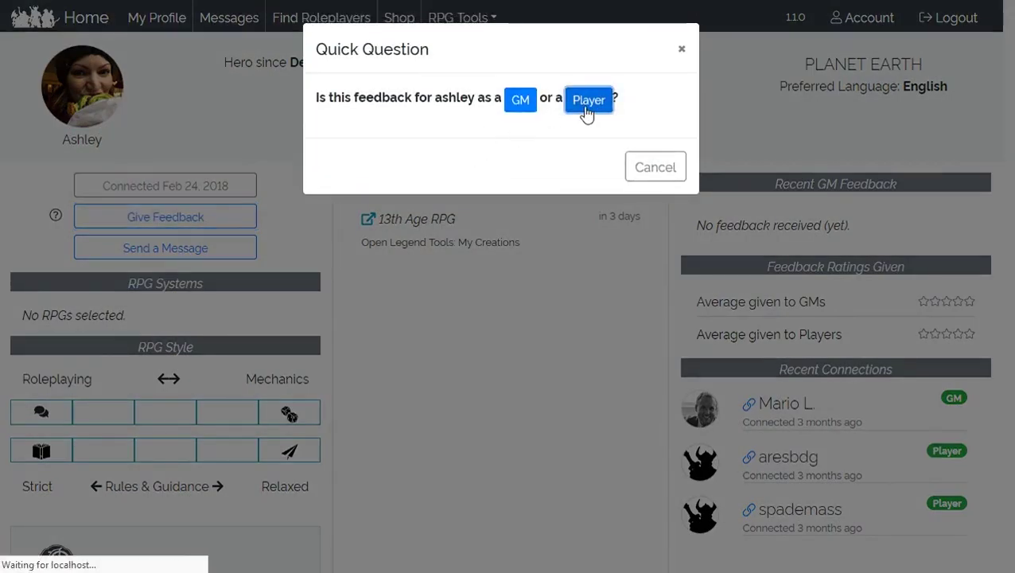
scroll(551, 170, down, 1)
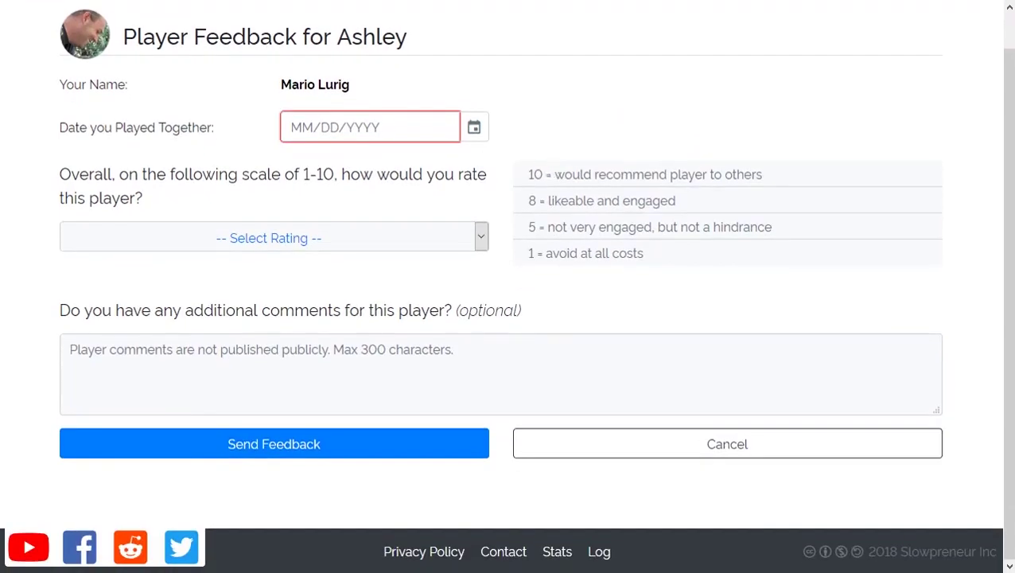